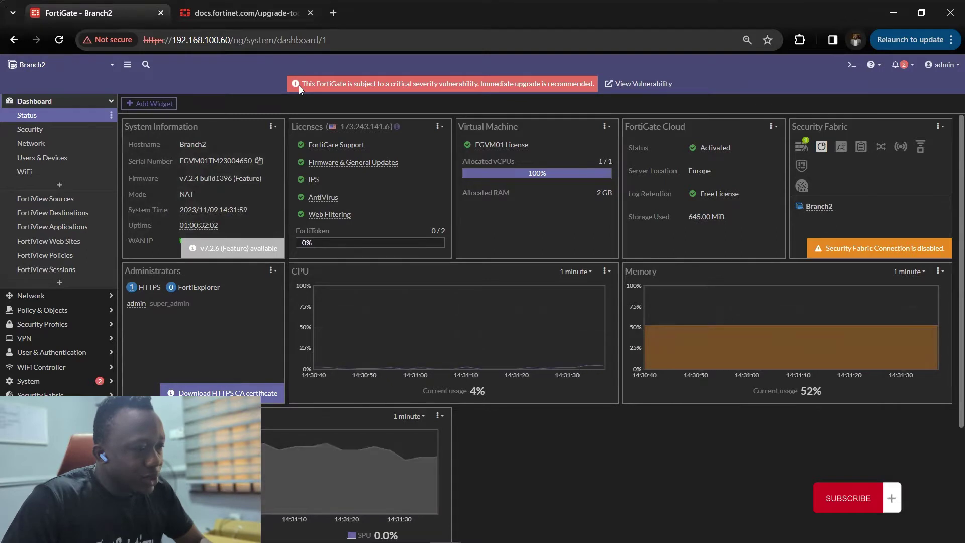
- Highlight the critical vulnerability warning in the banner and open its Security Rating details
drag(300, 84, 348, 87)
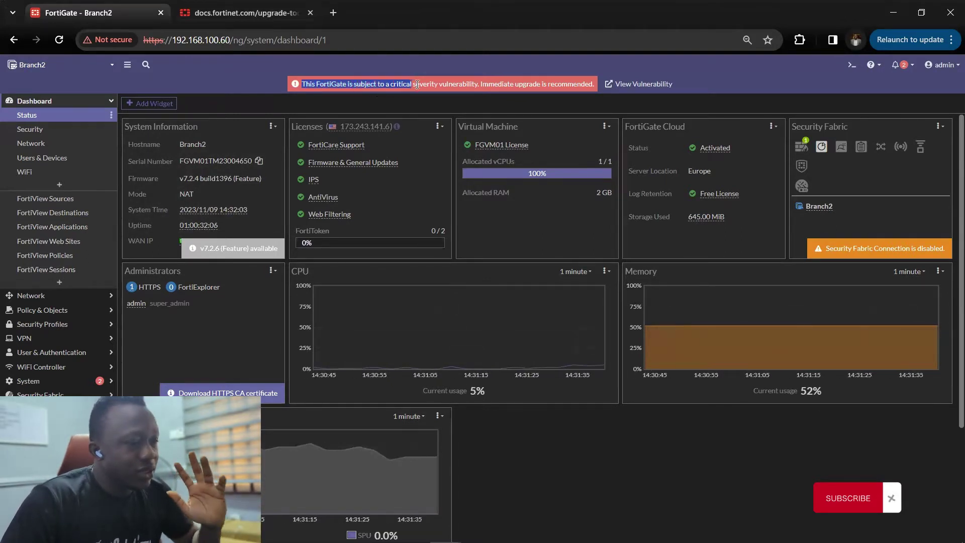
drag(417, 84, 482, 85)
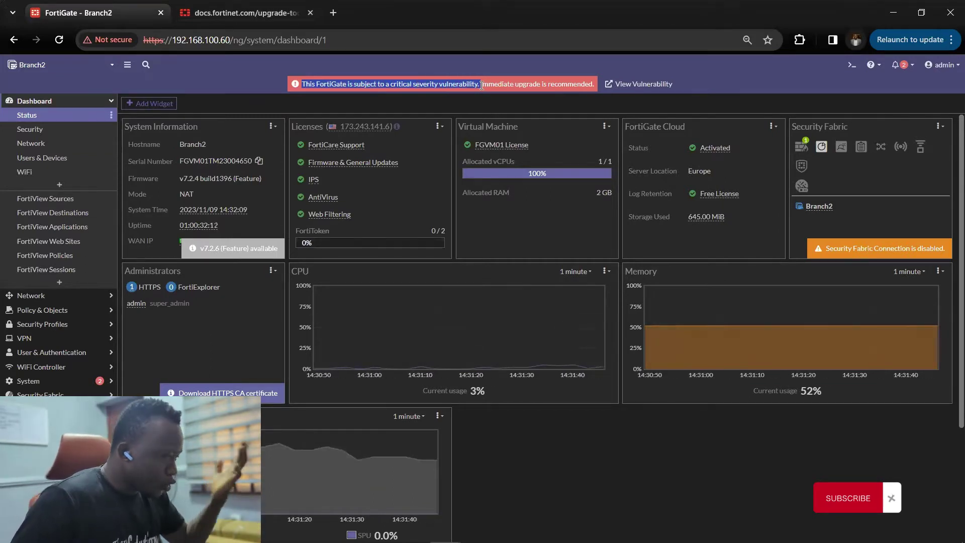
mouse_move(236, 209)
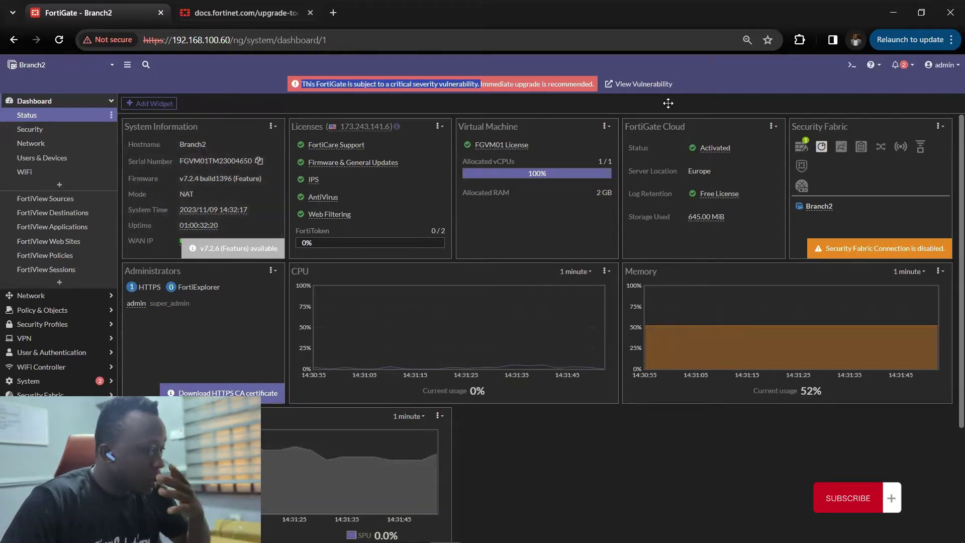
click(620, 85)
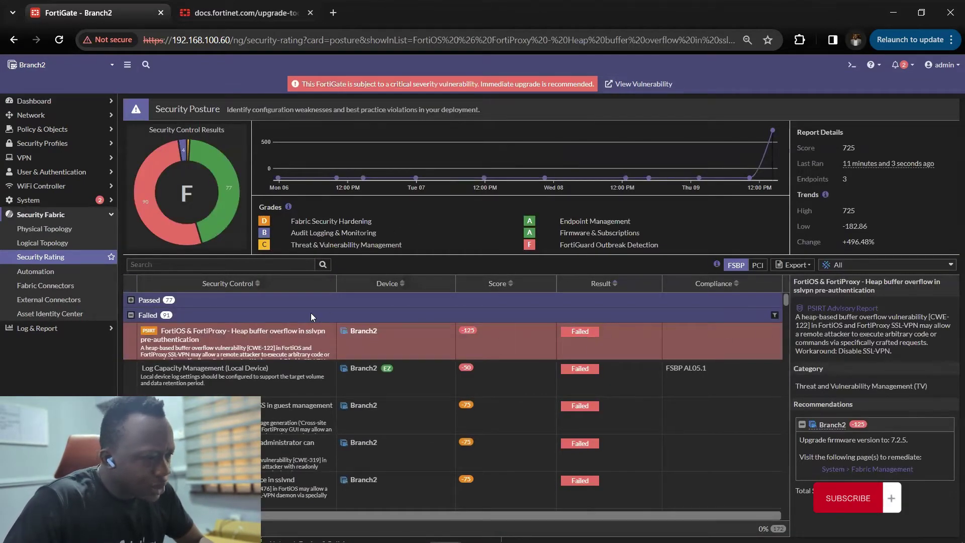
- Select the FortiOS & FortiProxy heap buffer overflow vulnerability title in the results
scroll(245, 322, down, 1)
scroll(245, 323, up, 2)
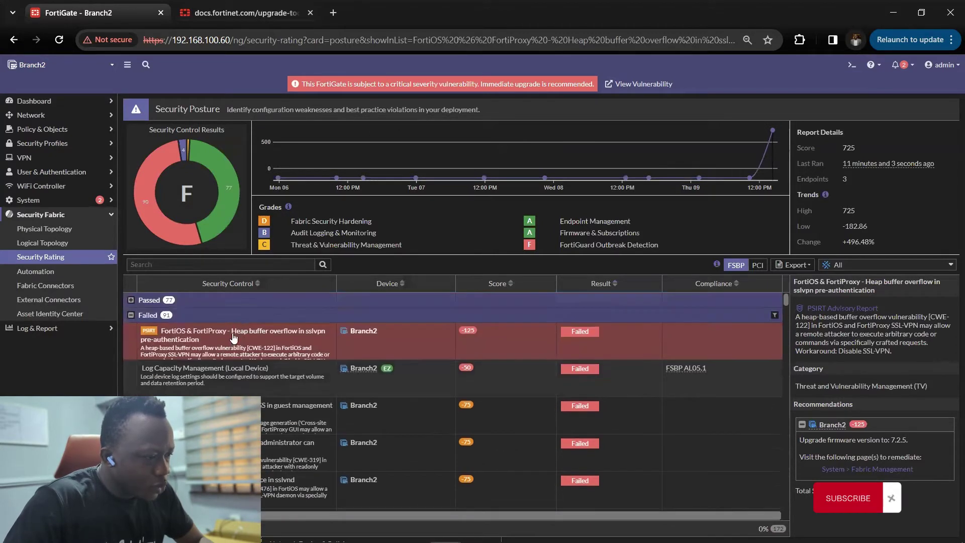
triple_click(241, 338)
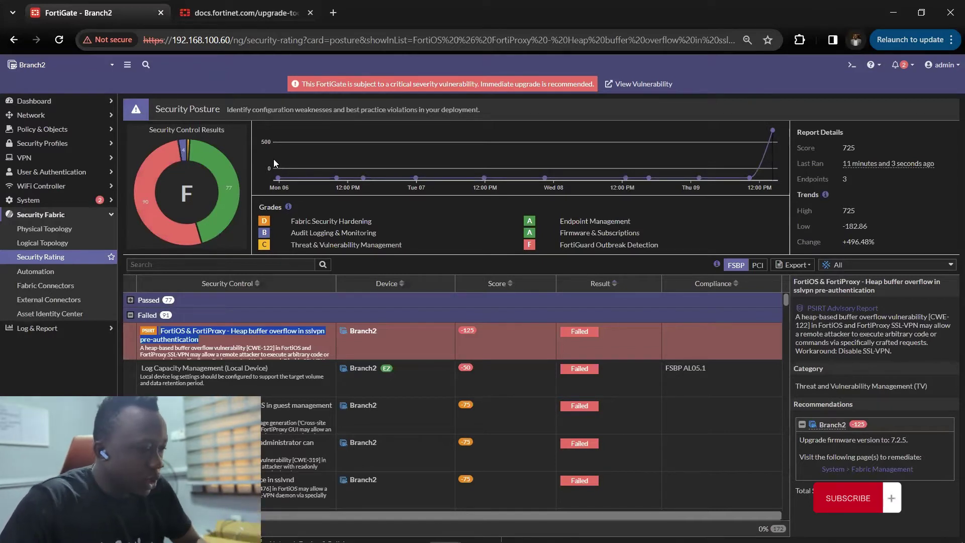
click(332, 7)
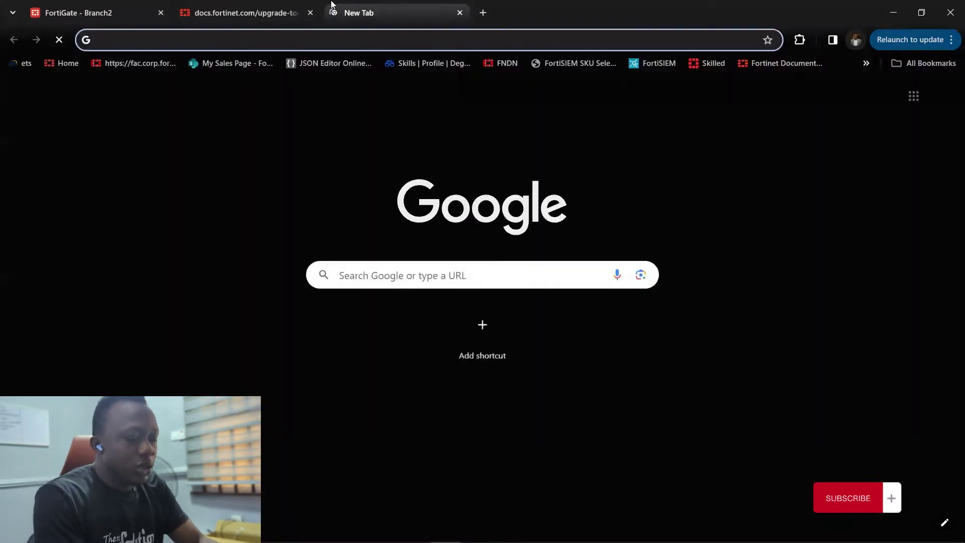
- Go to support.fortinet.com in the new tab
text(support)
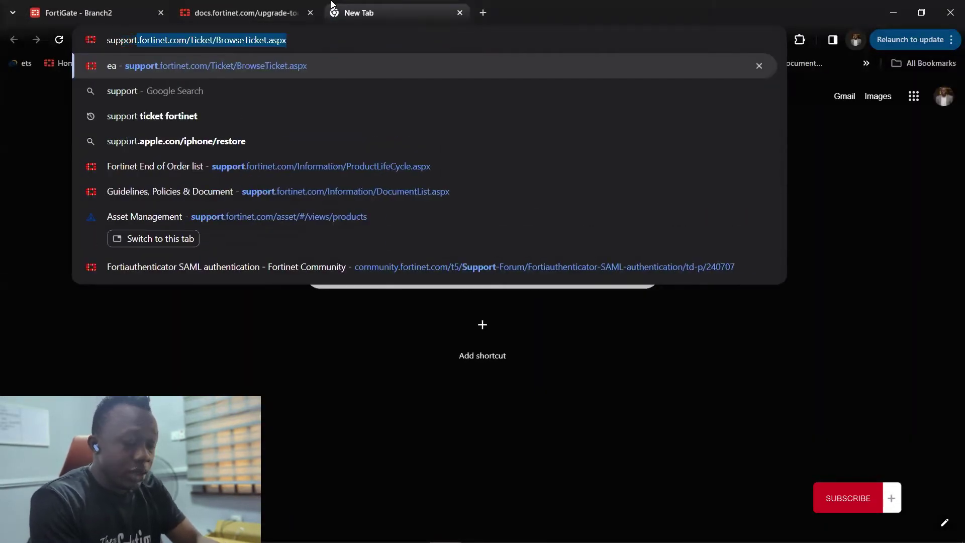
text(.fortine)
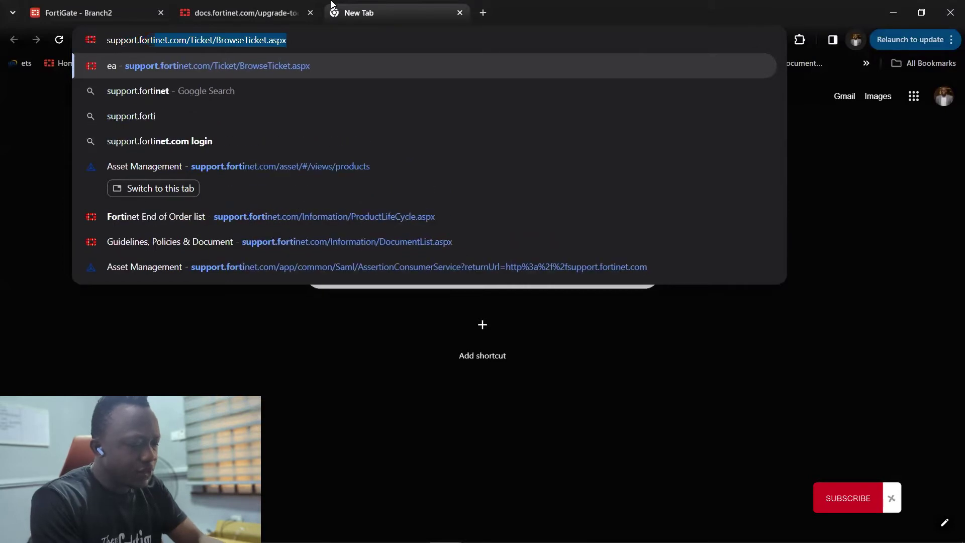
text(t)
text(.com)
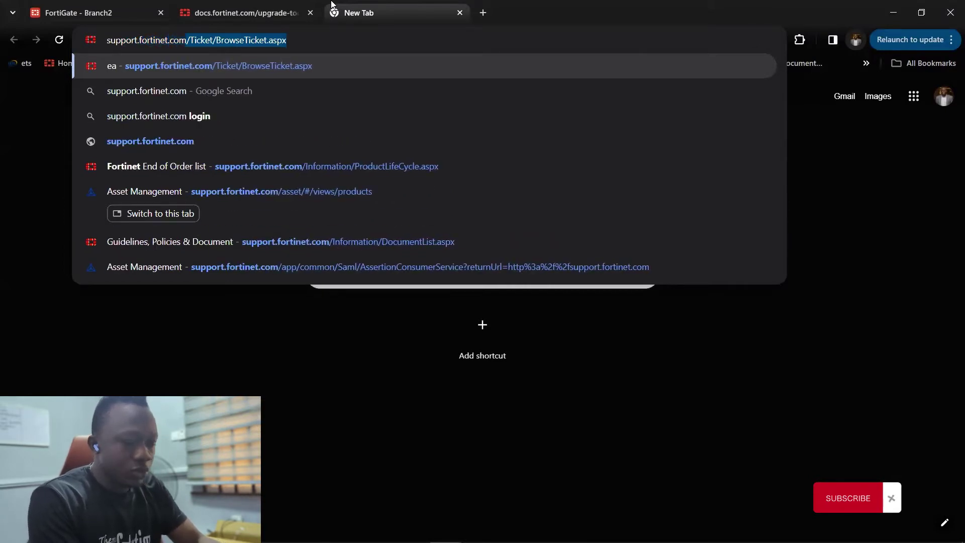
key(Delete)
key(Return)
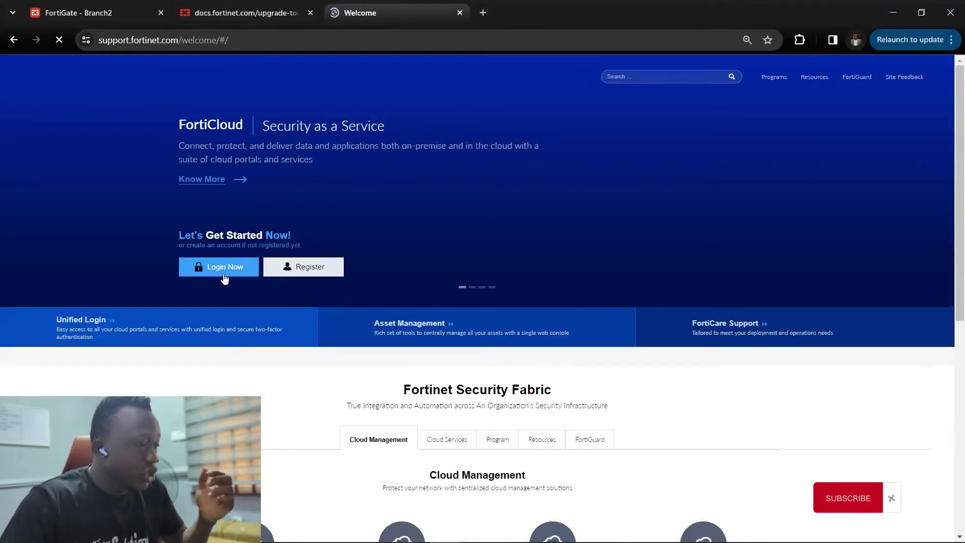
- Log in to the FortiCloud Support Portal using the saved login
click(224, 276)
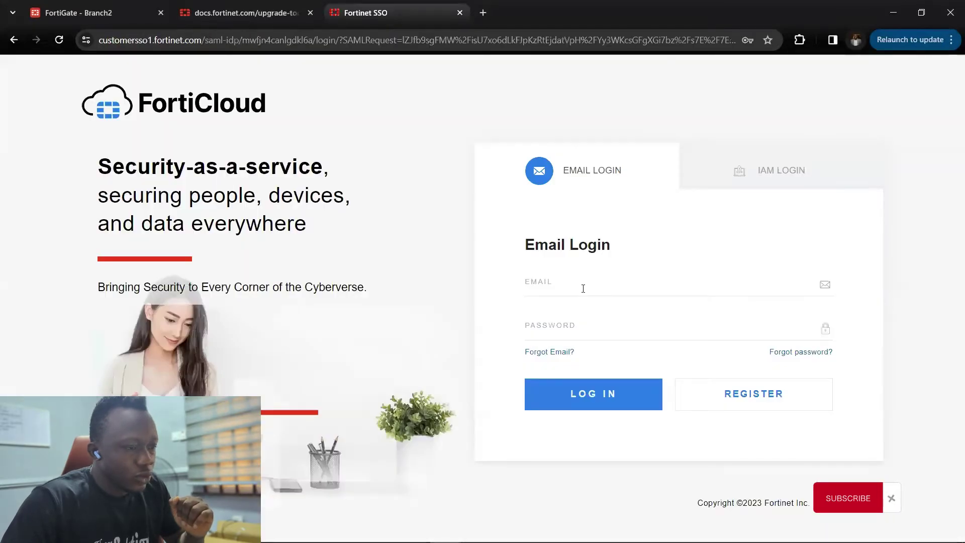
click(582, 287)
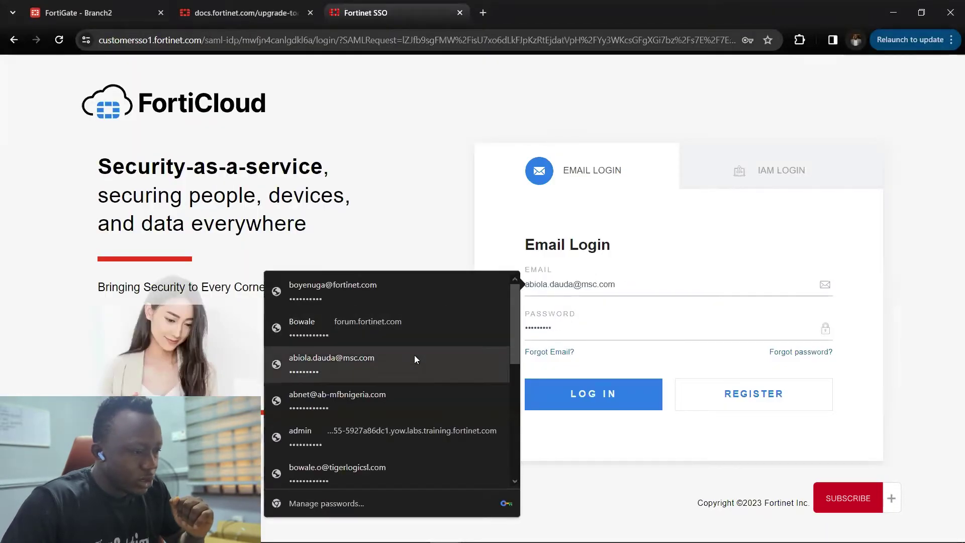
drag(644, 289, 525, 273)
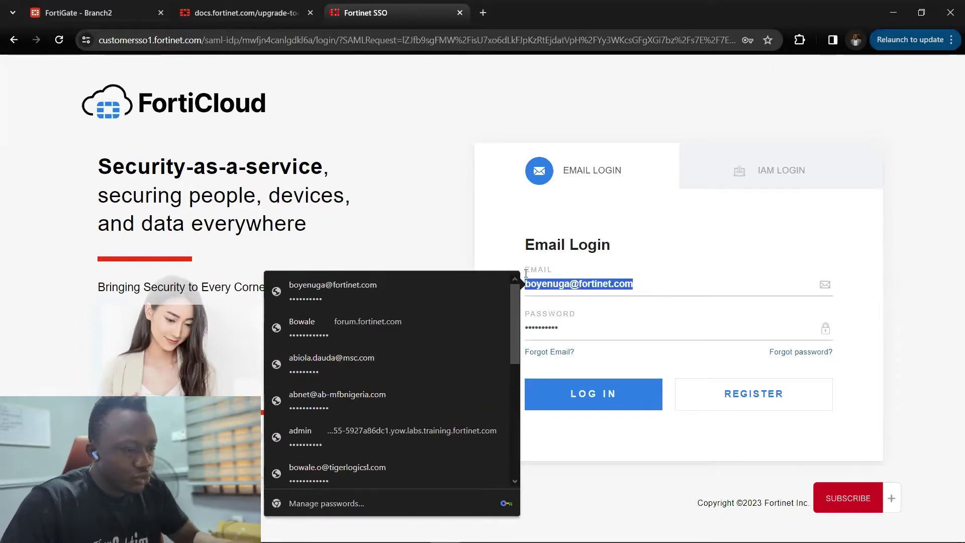
text(owale205)
click(633, 314)
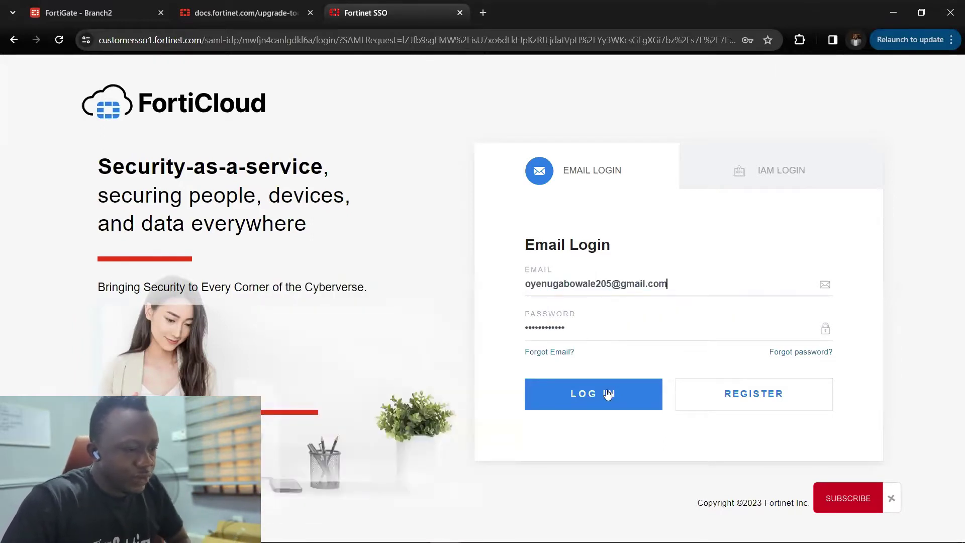
click(605, 393)
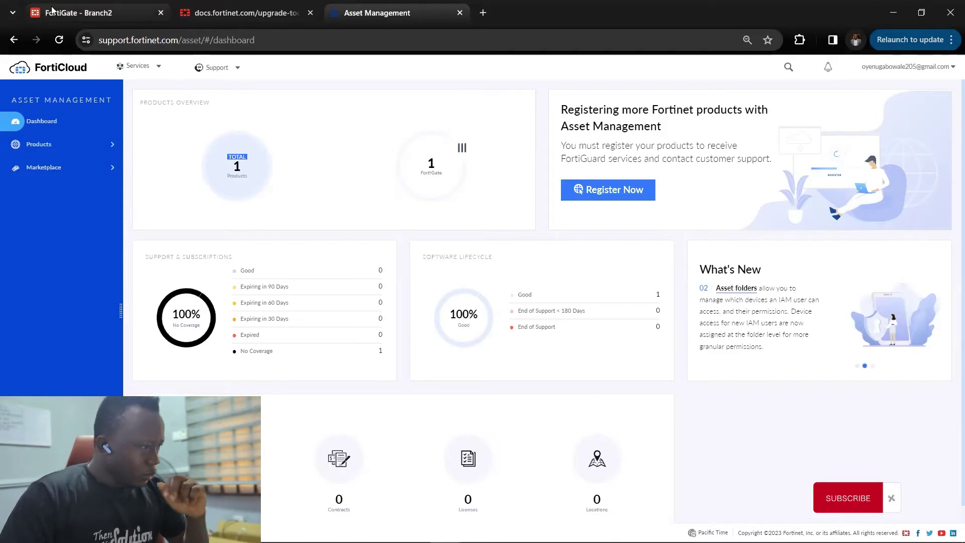
click(78, 13)
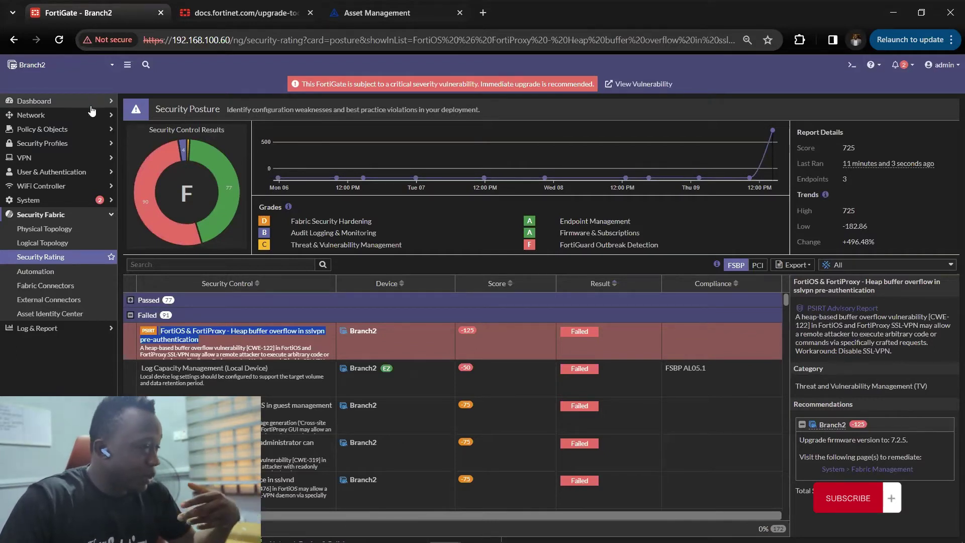
- Open Dashboard > Status for Branch2, showing firmware v7.2.4 build1396
click(91, 107)
click(65, 118)
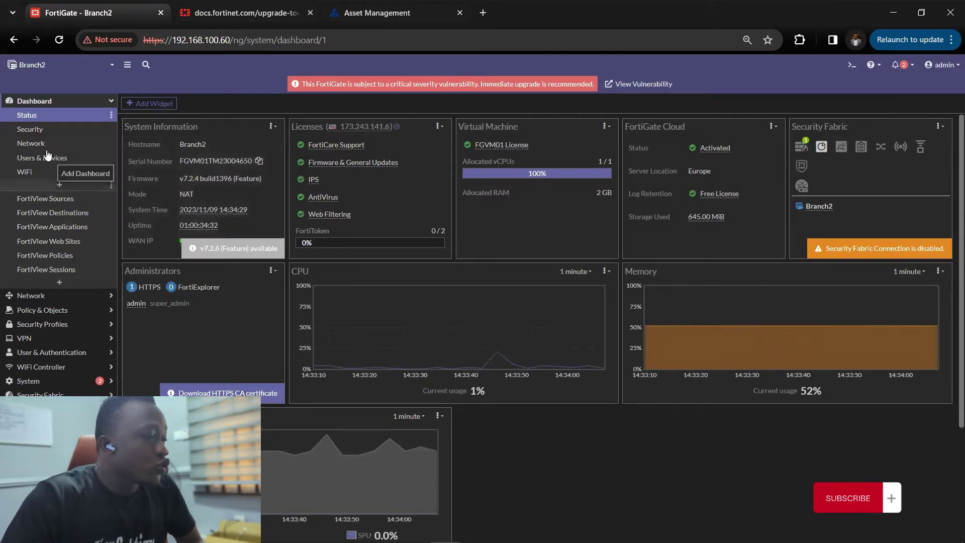
- Switch to the Upgrade Path Tool page and open the Current Product list
click(231, 11)
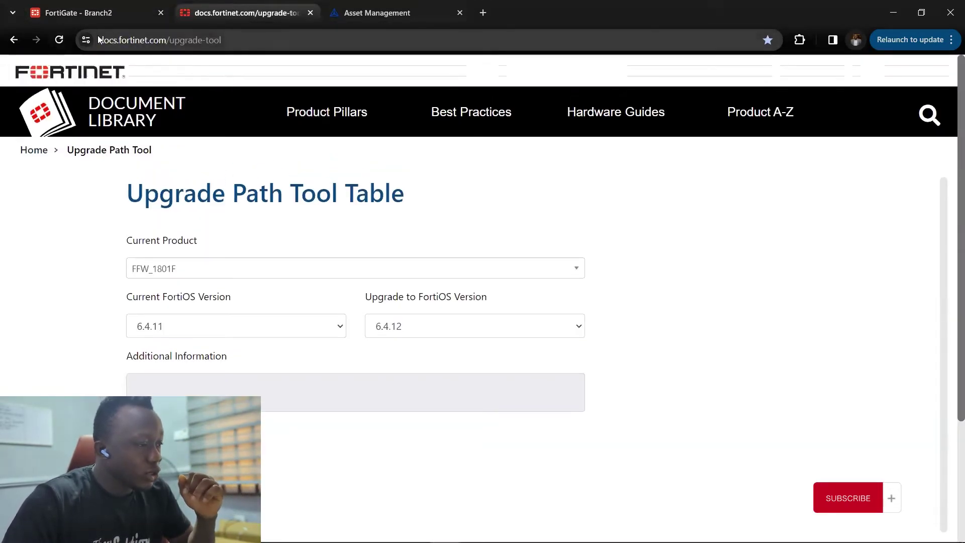
drag(99, 40, 196, 39)
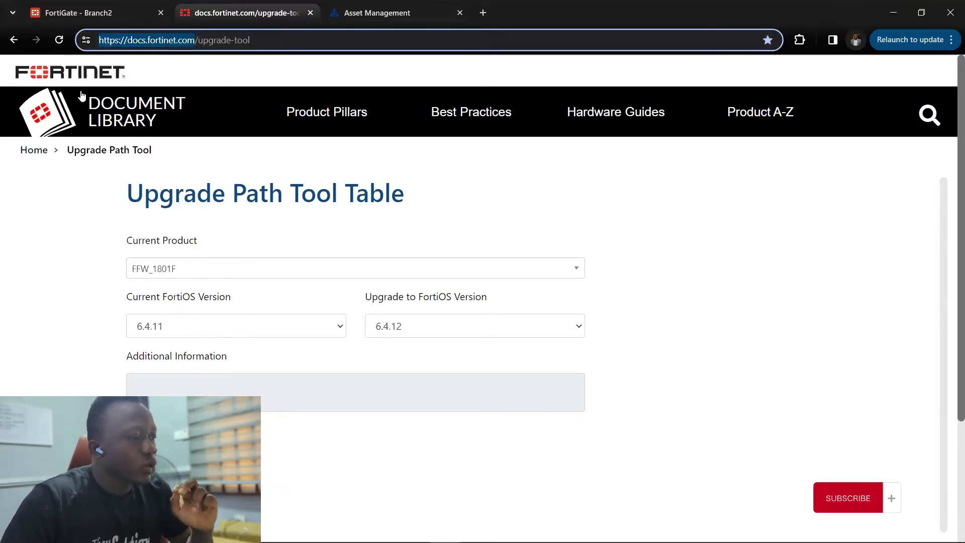
click(296, 42)
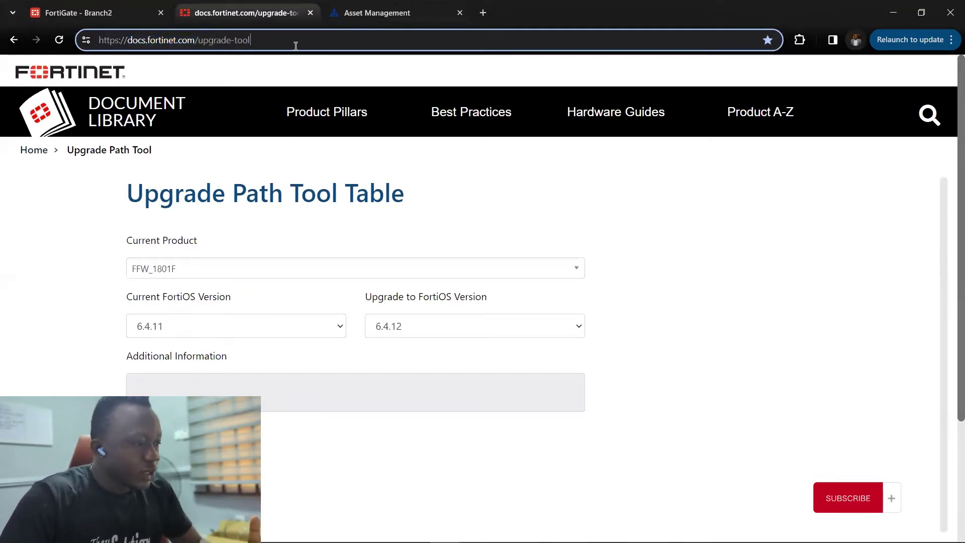
scroll(104, 205, down, 3)
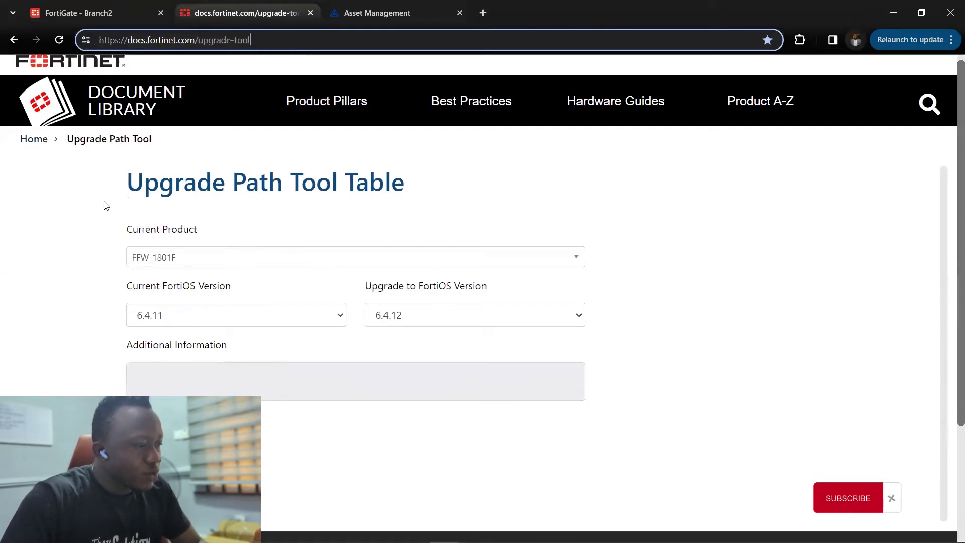
scroll(177, 192, up, 3)
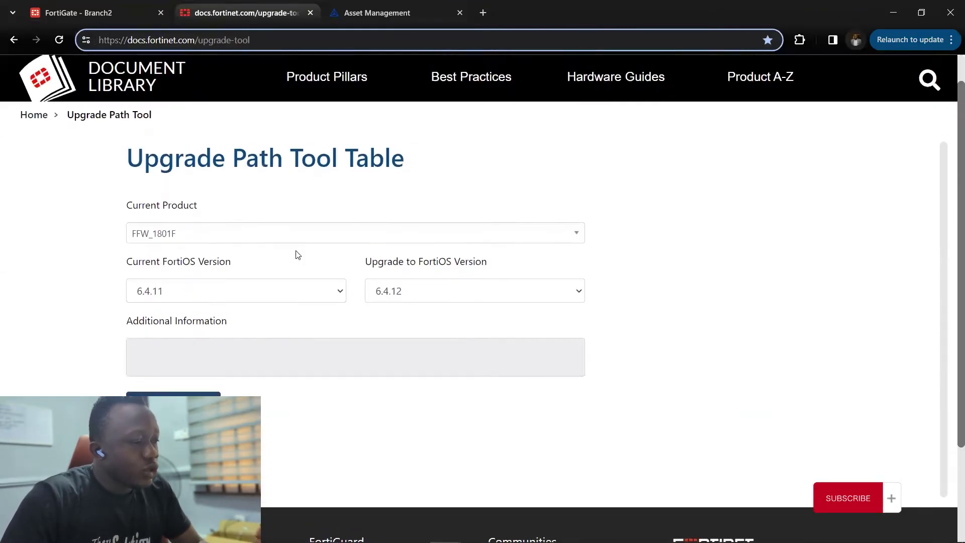
click(302, 236)
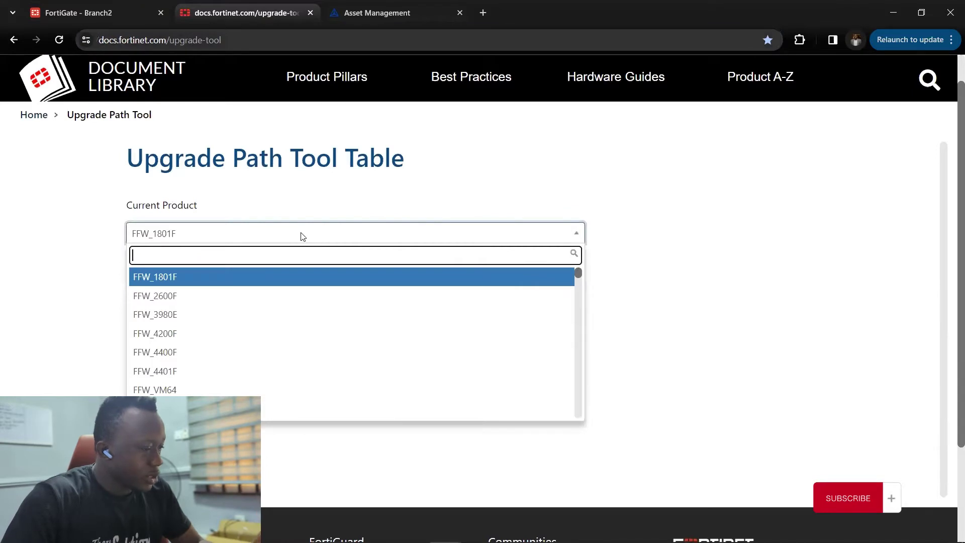
scroll(295, 283, down, 10)
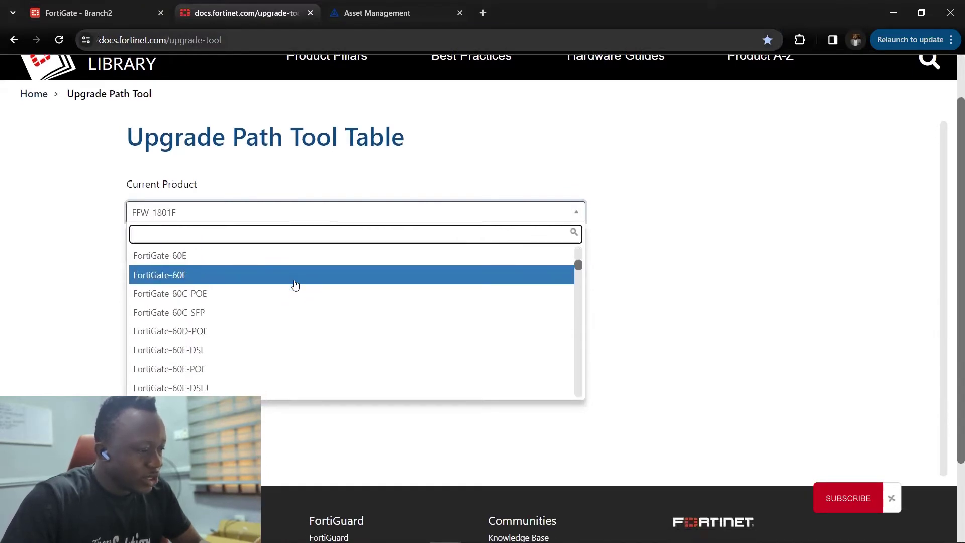
scroll(295, 285, down, 3)
scroll(294, 284, up, 2)
scroll(294, 285, down, 2)
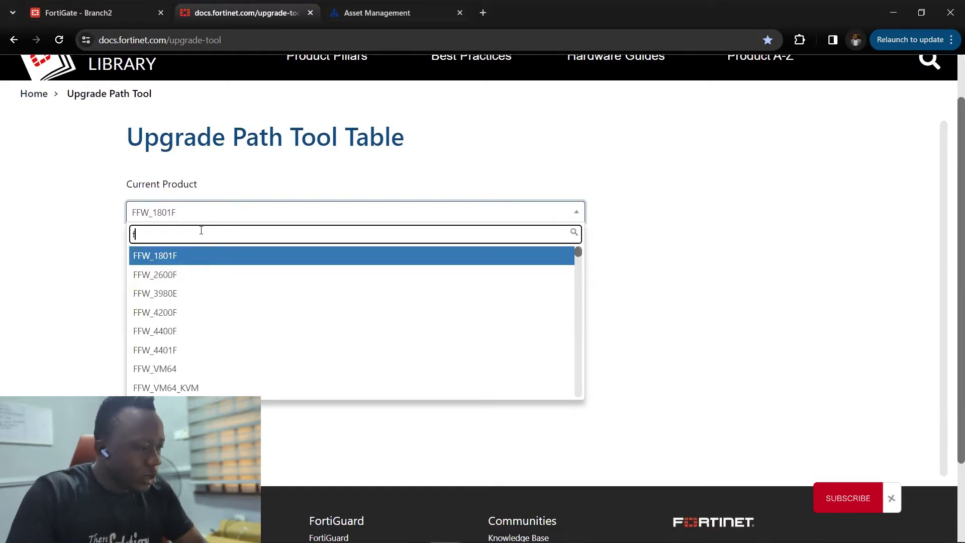
scroll(250, 315, down, 3)
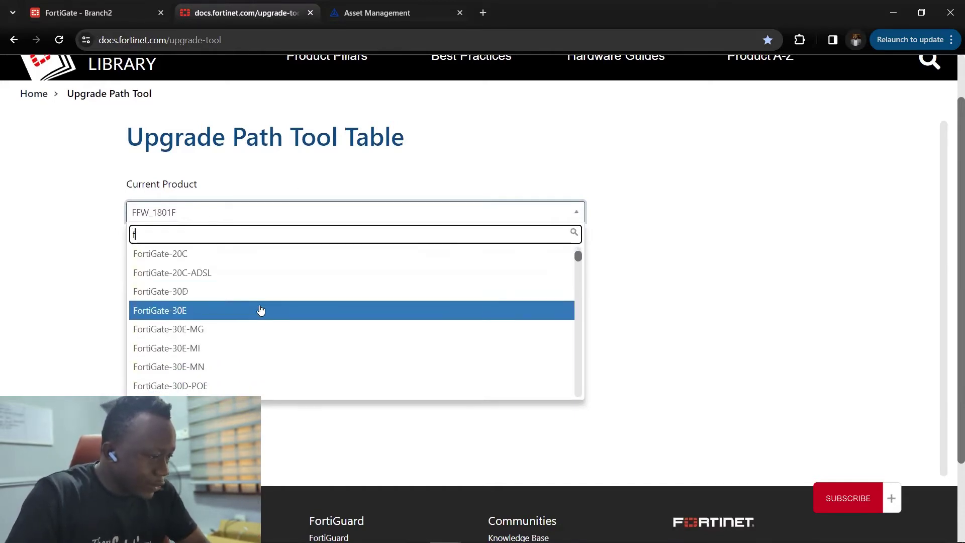
- Search products for 'fortigate-401' and choose FortiGate-401F
text(or)
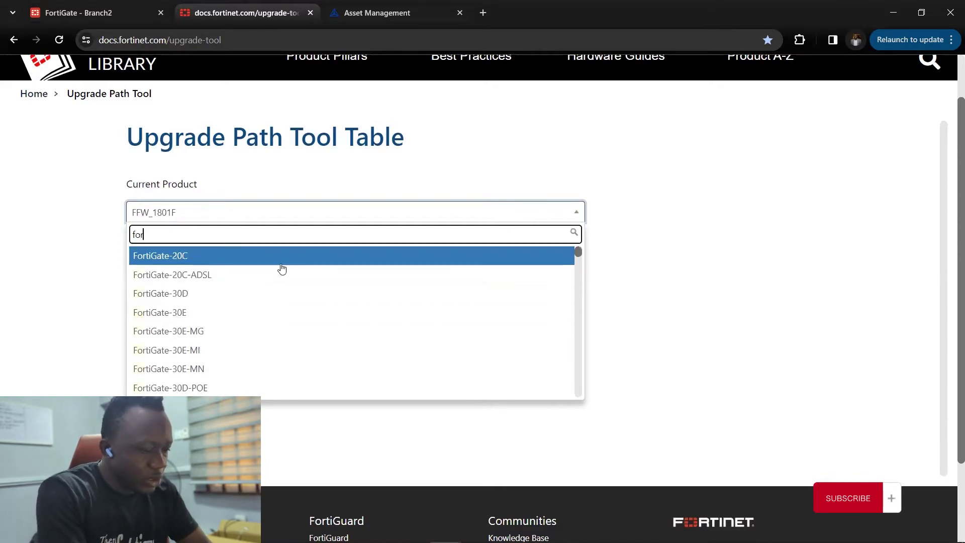
text(tigate)
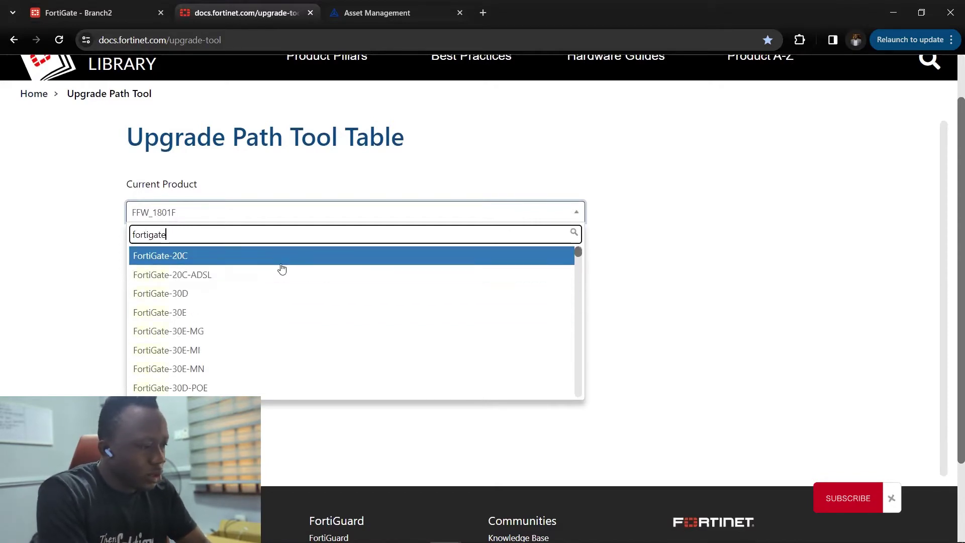
text(-101)
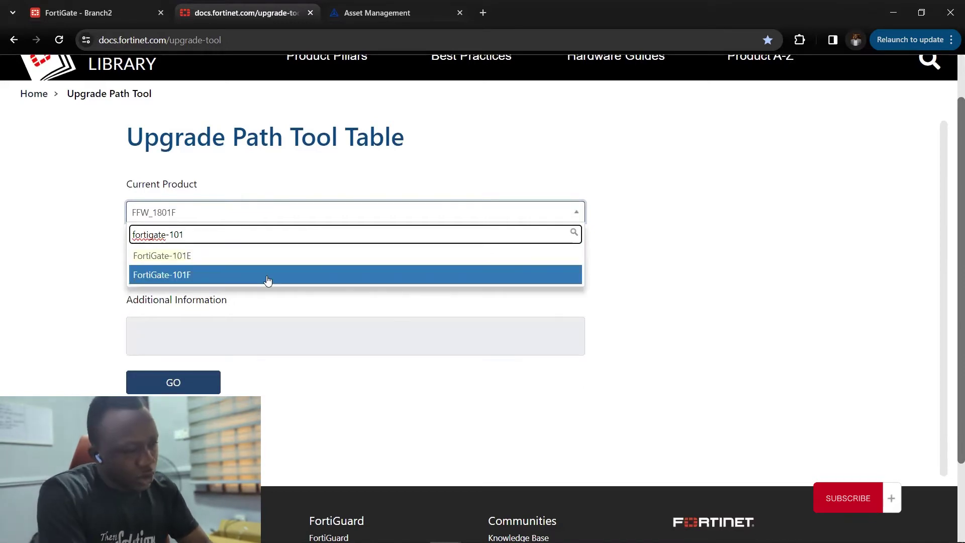
key(BackSpace)
key(BackSpace)
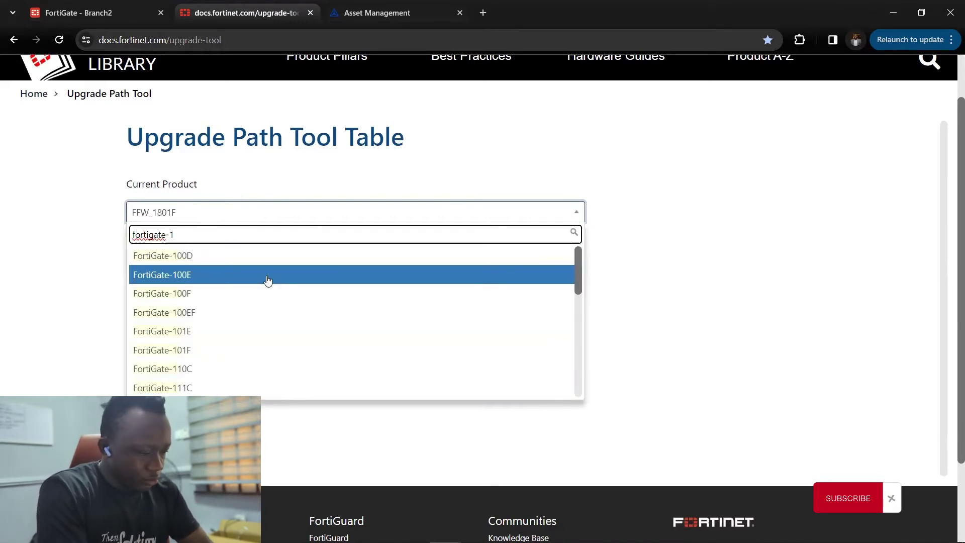
text(401)
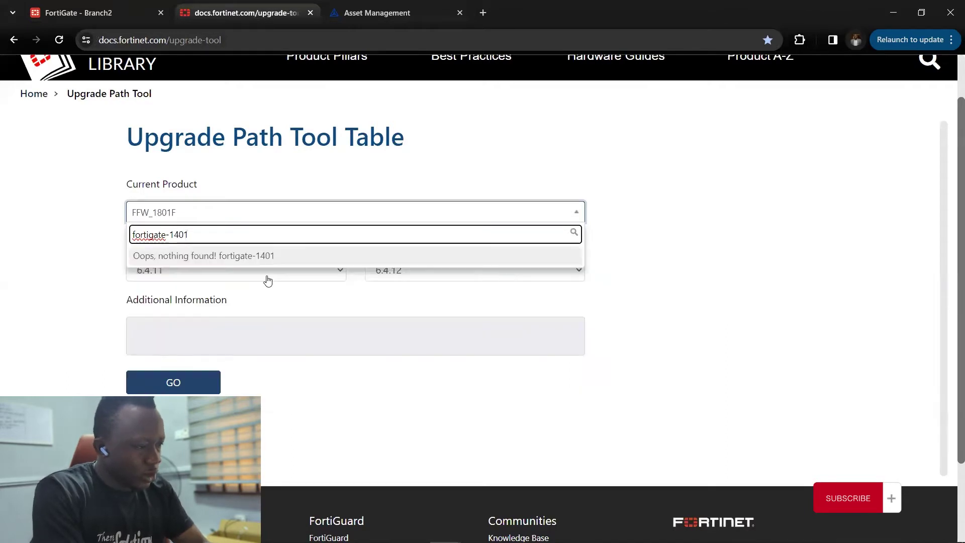
key(BackSpace)
key(BackSpace)
key(BackSpace)
key(BackSpace)
text(1)
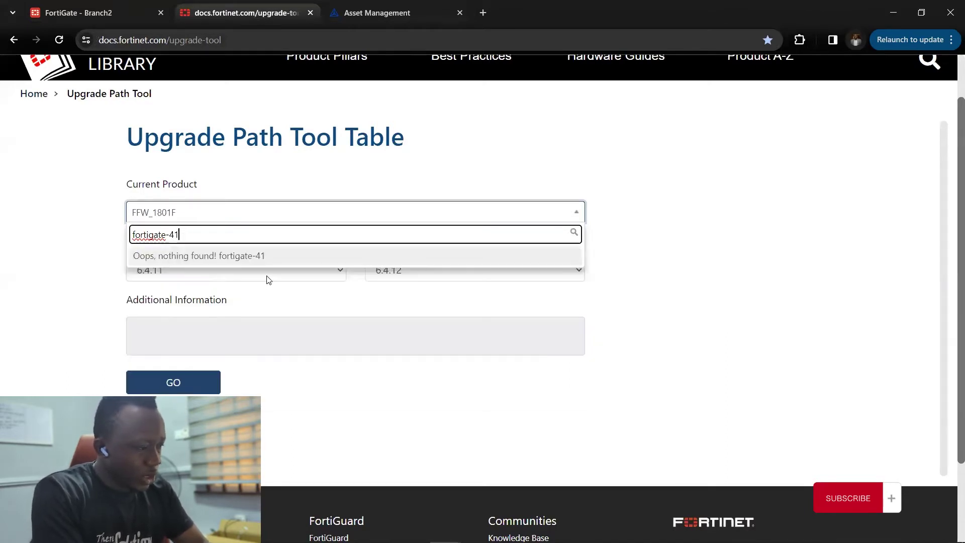
key(BackSpace)
text(01)
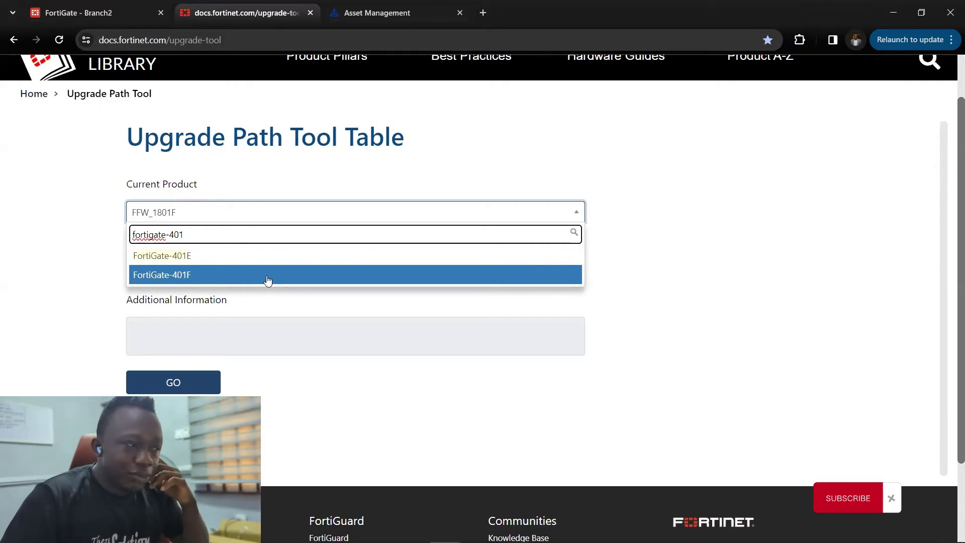
click(268, 279)
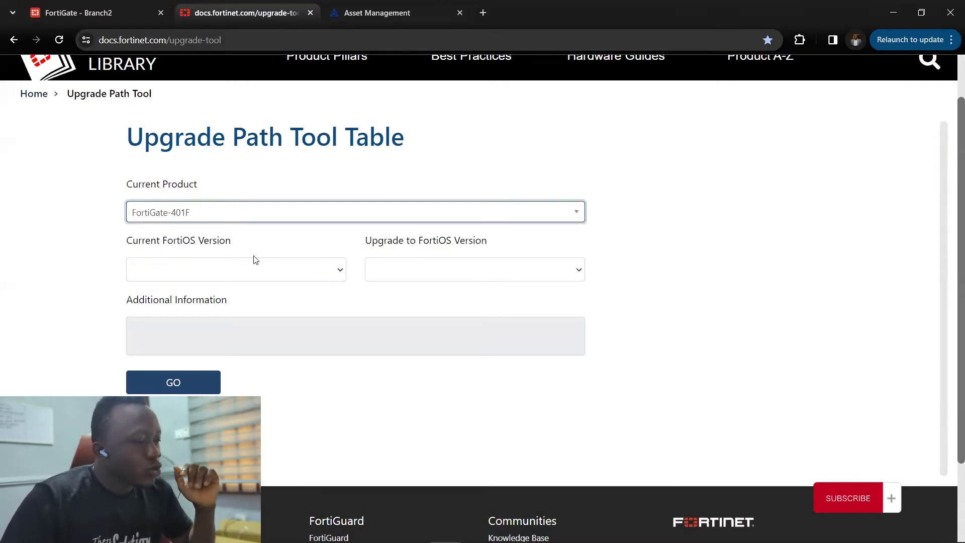
- Set current FortiOS 7.0.9 and target 7.4.1, then generate the path starting 7.0.9 (4777), 7.0.11 (0489)
drag(131, 243, 239, 255)
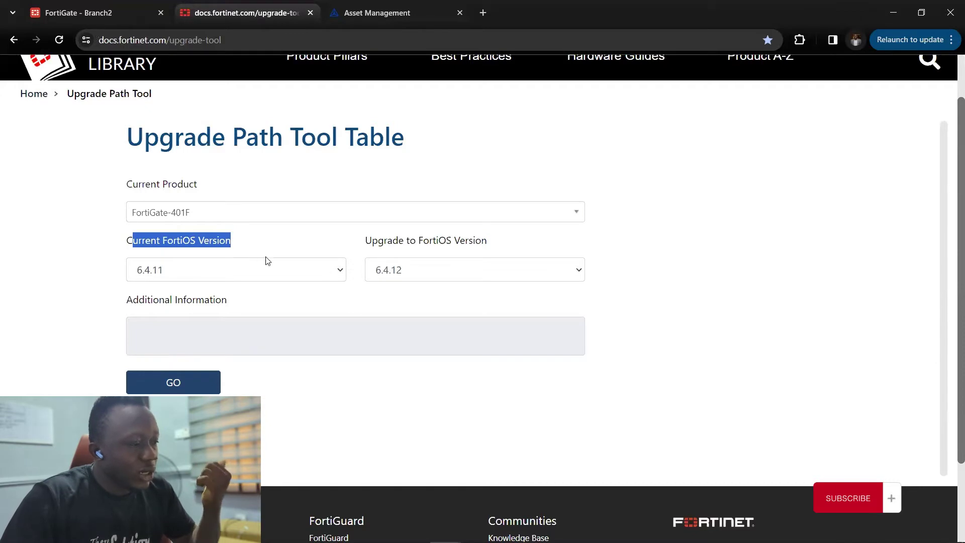
click(330, 274)
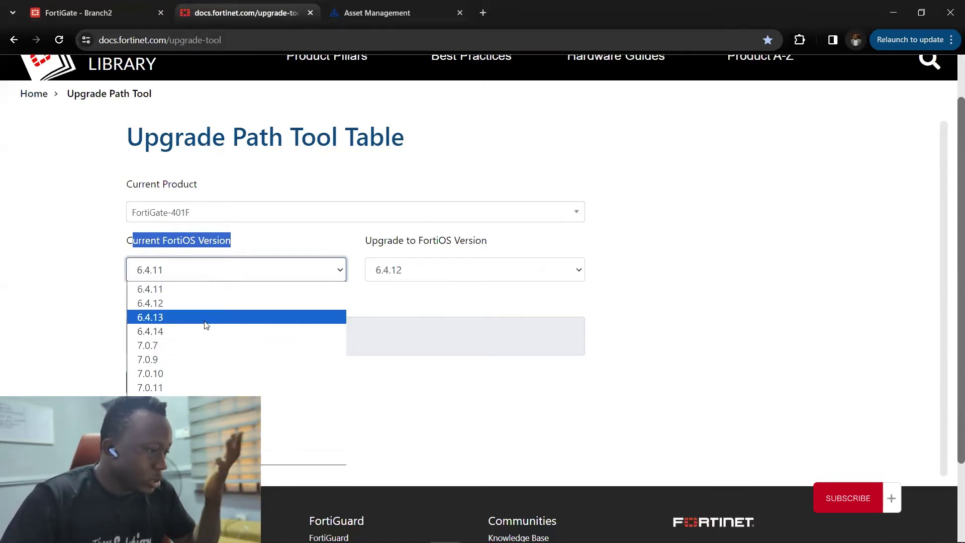
click(208, 364)
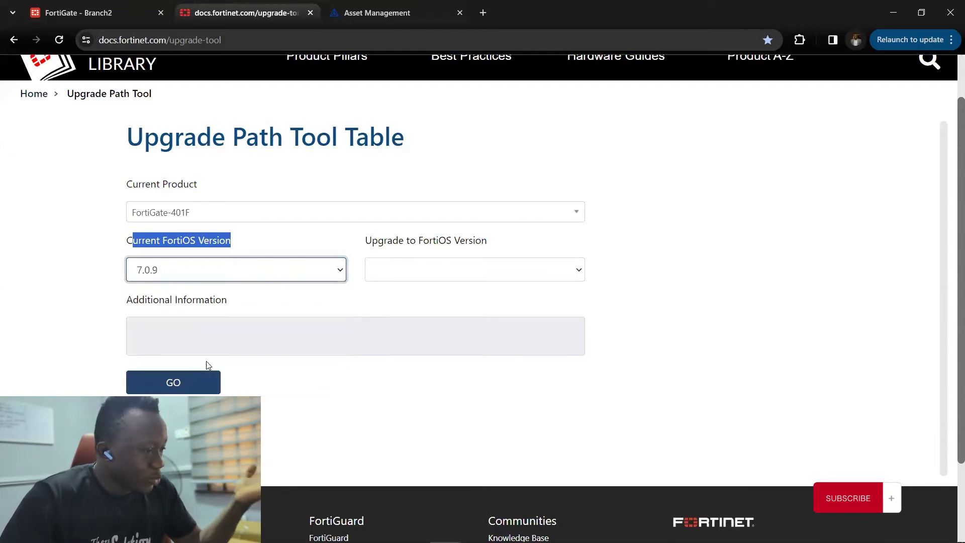
click(493, 286)
click(495, 276)
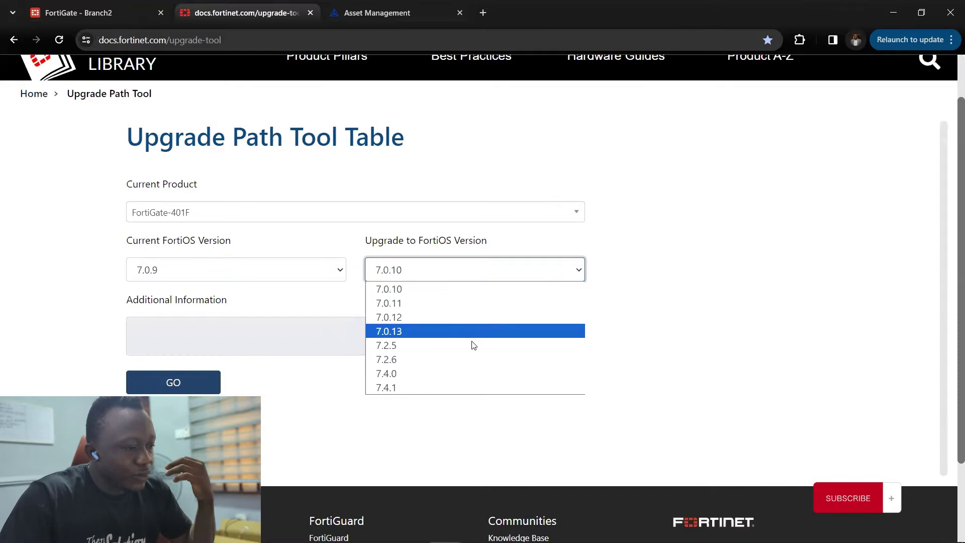
click(456, 387)
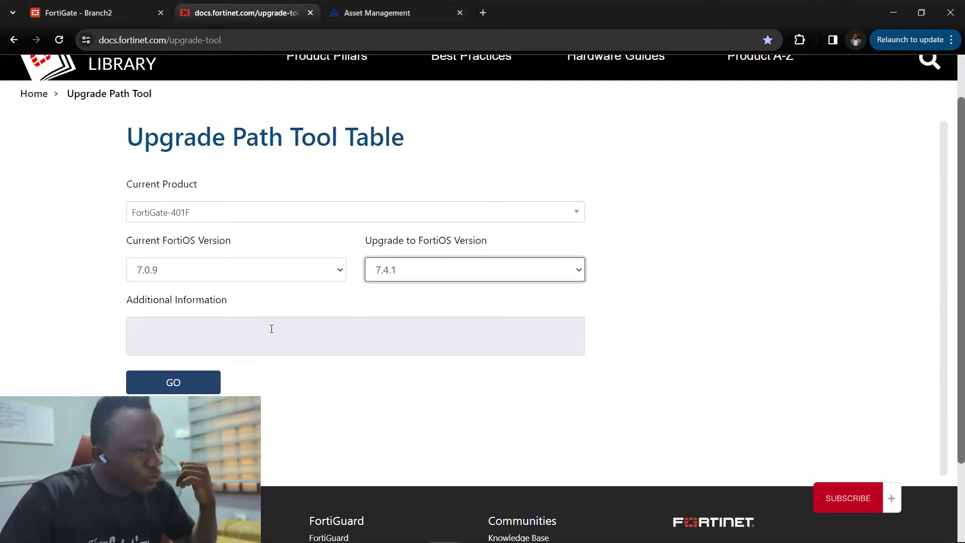
click(171, 382)
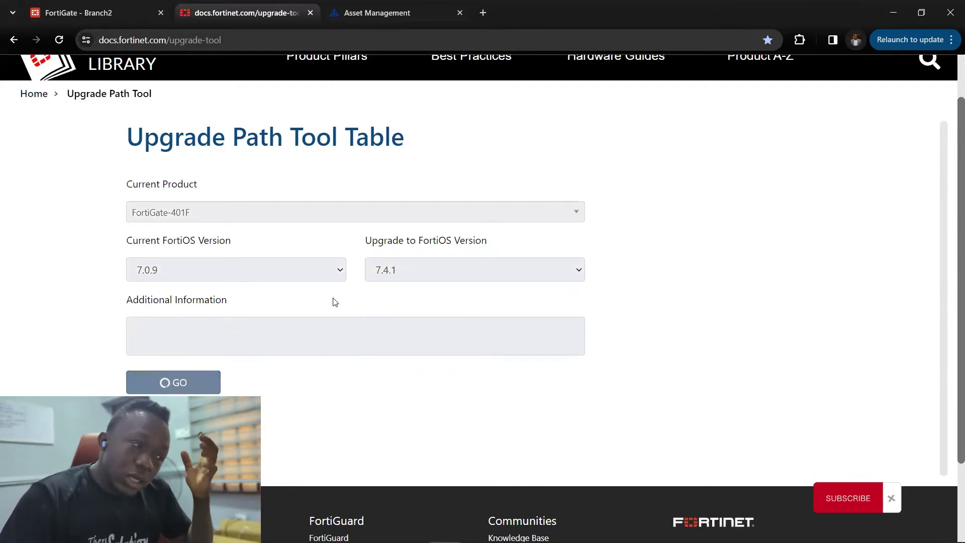
scroll(329, 354, down, 3)
scroll(322, 364, up, 1)
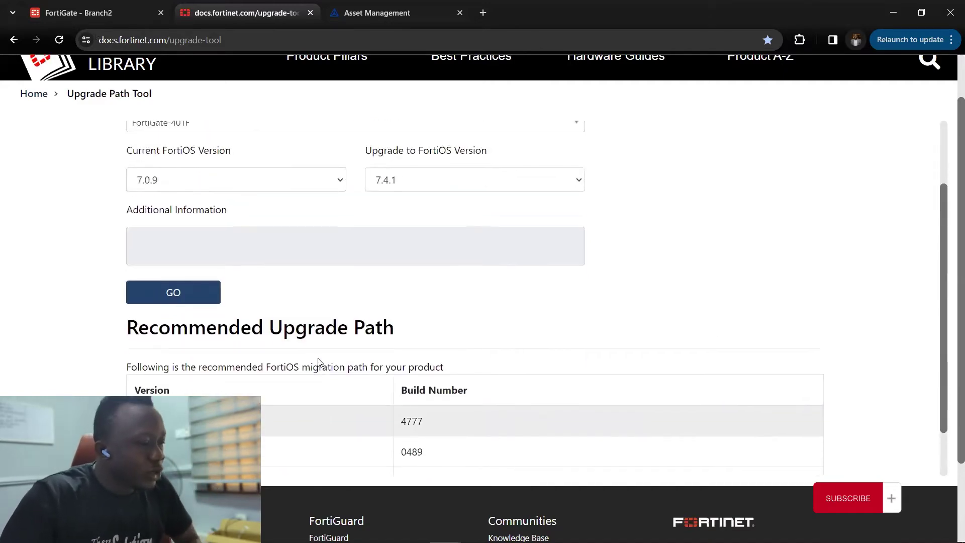
scroll(319, 360, down, 1)
scroll(309, 370, up, 3)
scroll(309, 369, down, 3)
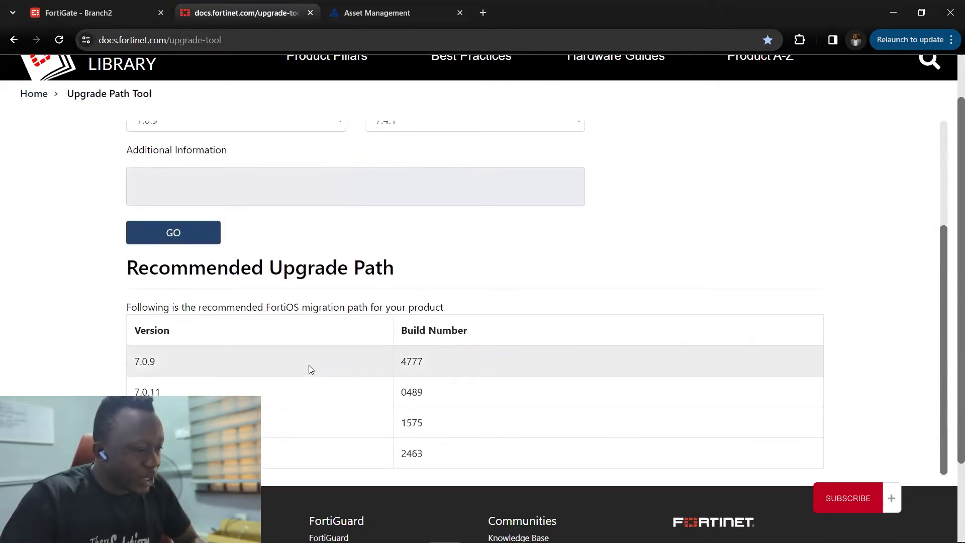
scroll(304, 368, up, 3)
scroll(266, 380, down, 5)
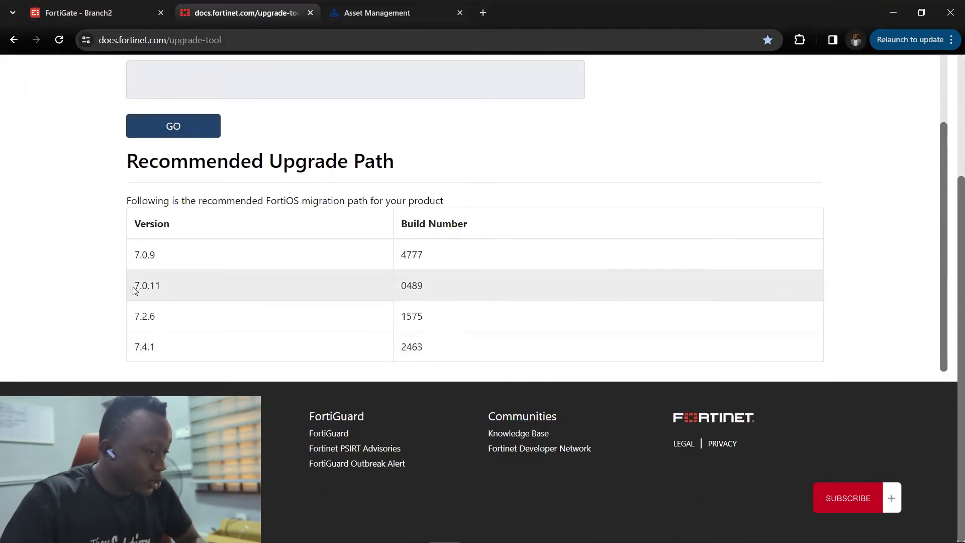
drag(135, 291, 166, 291)
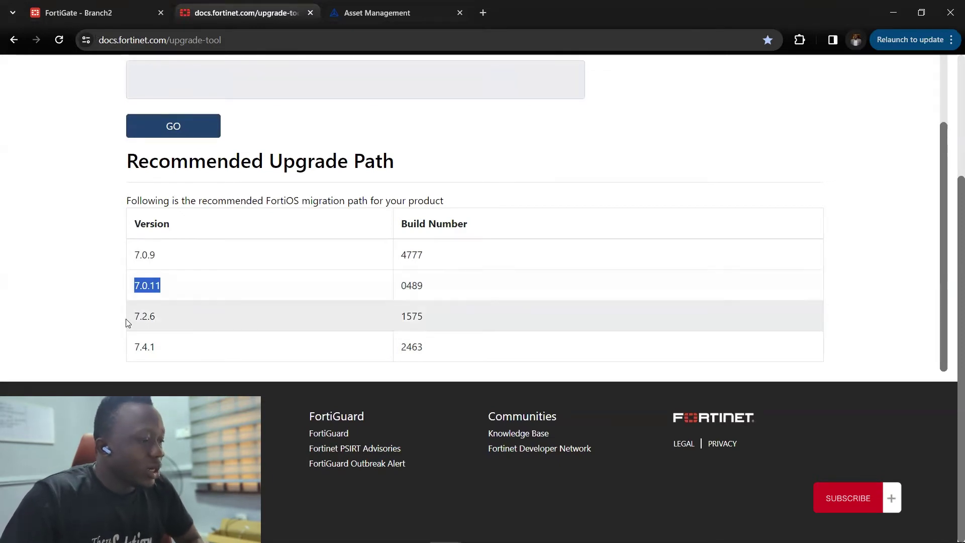
drag(125, 322, 167, 322)
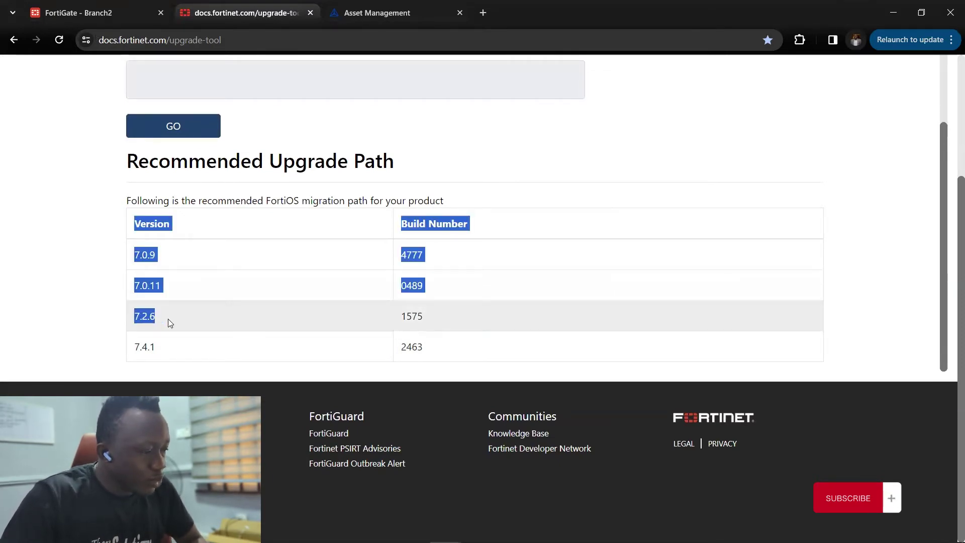
click(123, 351)
drag(123, 350, 153, 347)
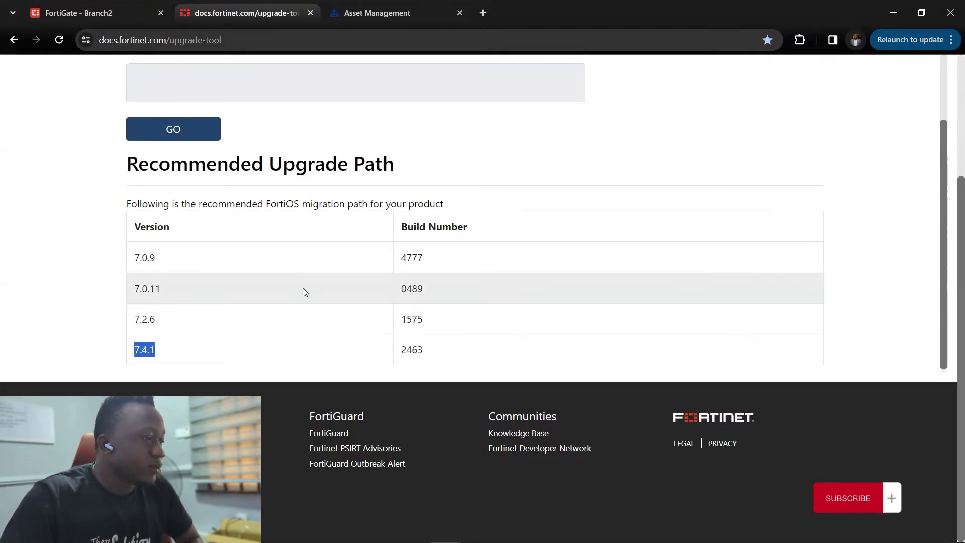
scroll(296, 291, up, 6)
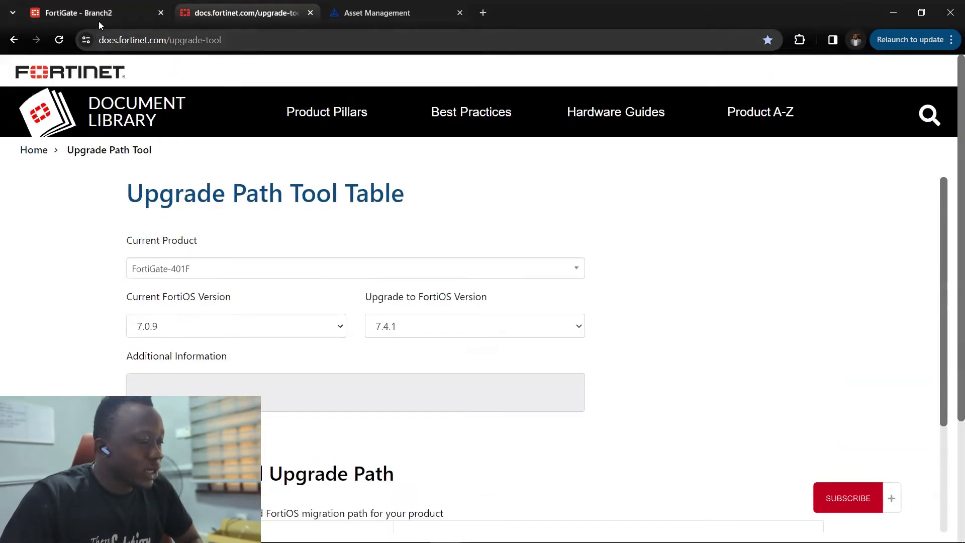
- Check the firewall's current firmware on the FortiGate dashboard, then return to the Upgrade Path Tool
click(99, 21)
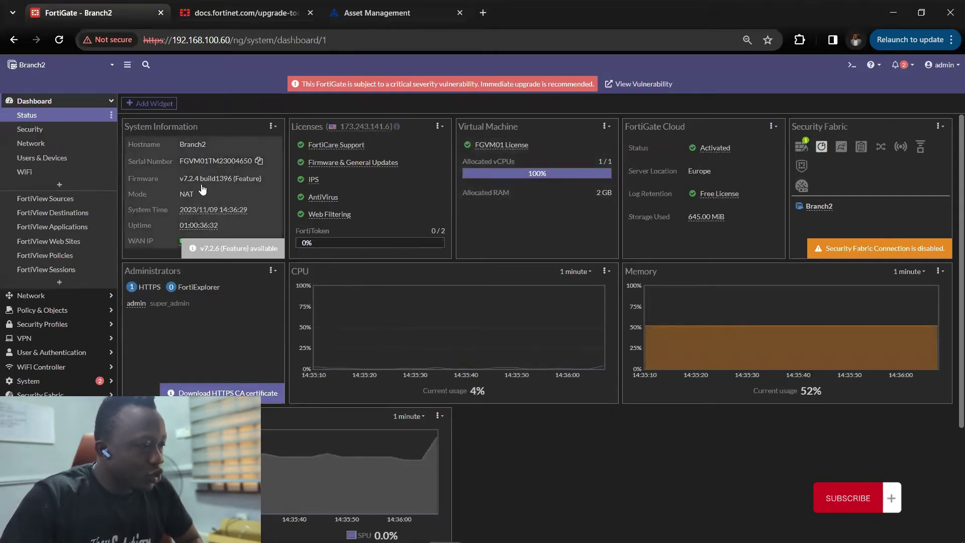
click(282, 17)
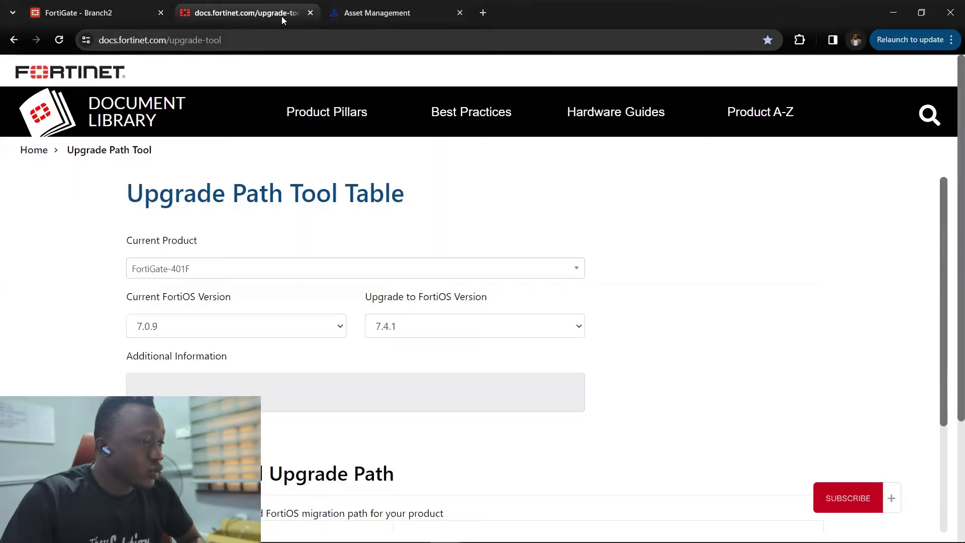
key(ctrl+Tab)
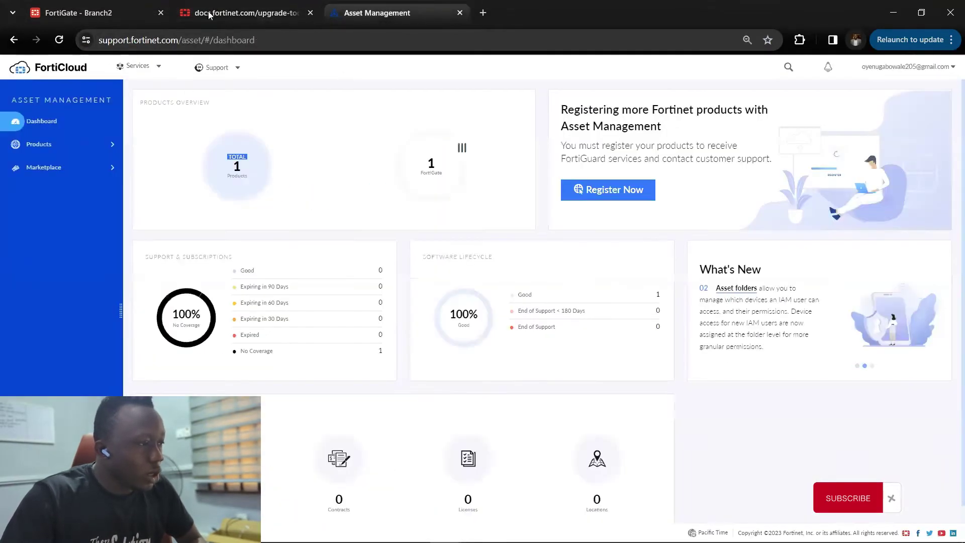
click(221, 14)
scroll(135, 350, down, 2)
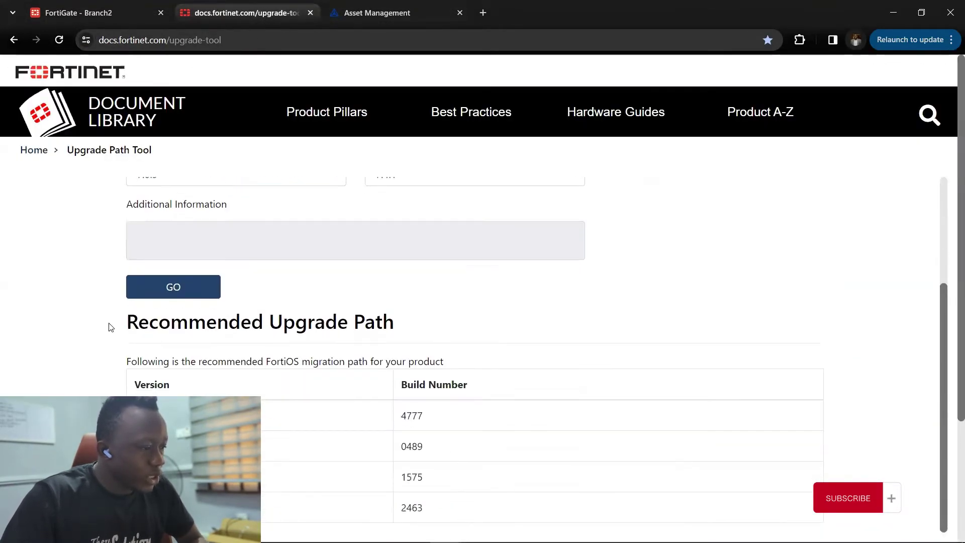
scroll(202, 263, up, 1)
scroll(279, 198, up, 2)
- Filter the Current Product list by 'vm' and select FortiGate-VM
click(263, 269)
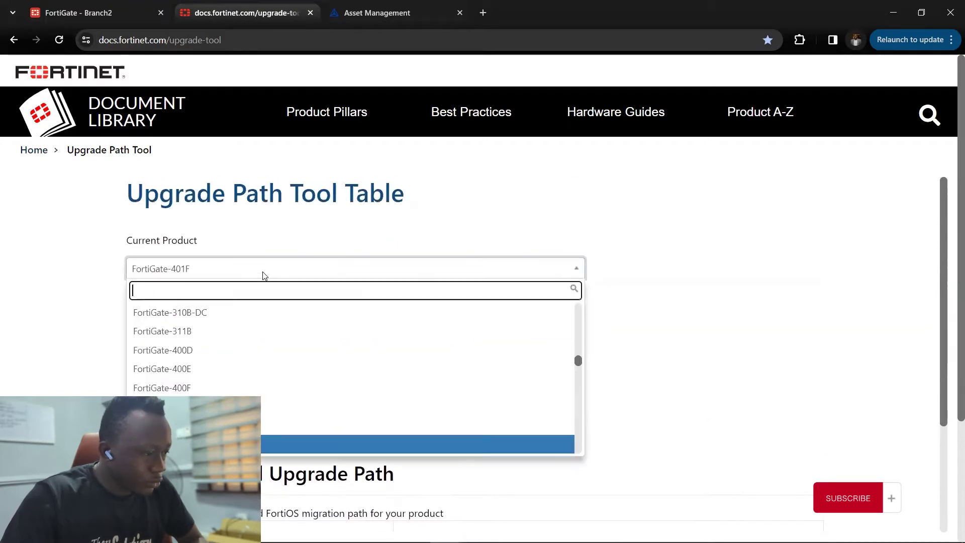
scroll(263, 319, down, 2)
scroll(262, 318, down, 10)
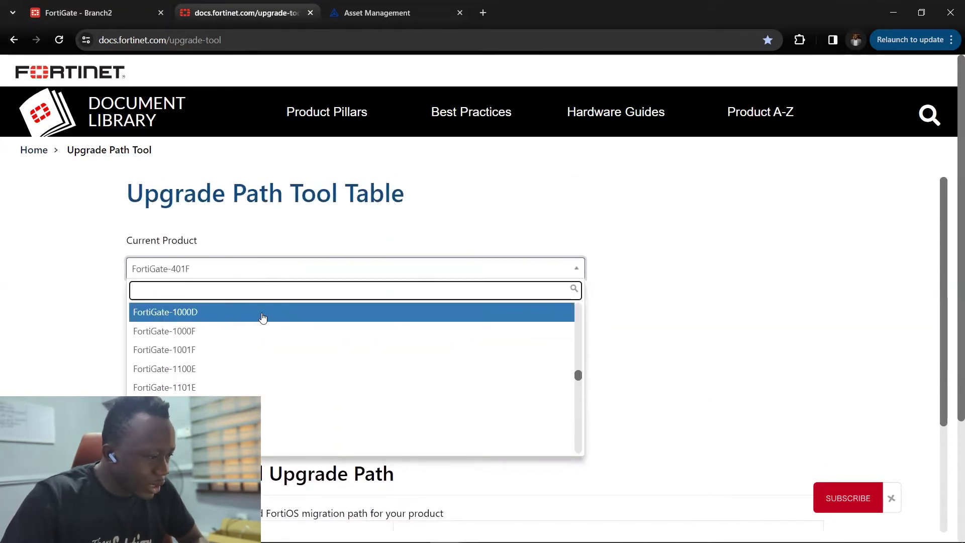
scroll(261, 318, up, 2)
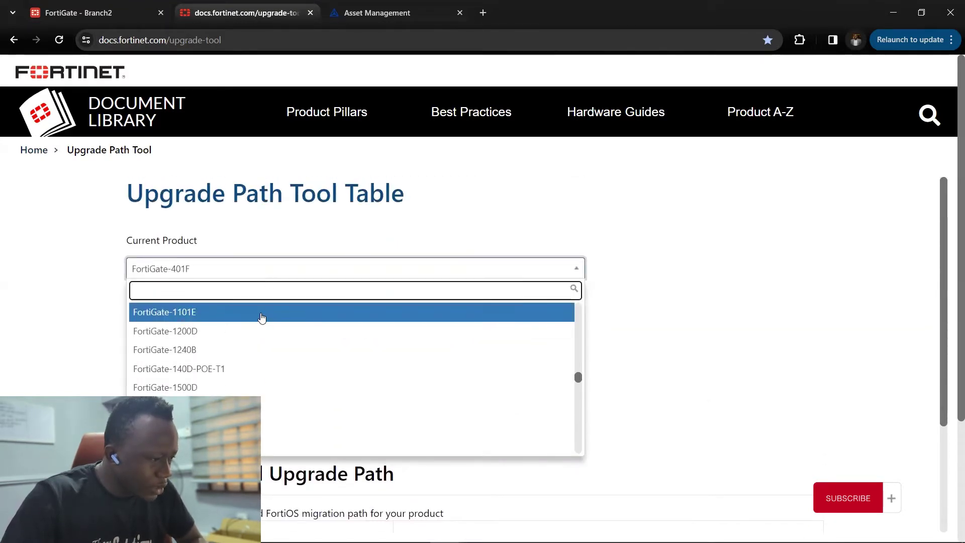
scroll(262, 318, down, 7)
scroll(261, 320, down, 1)
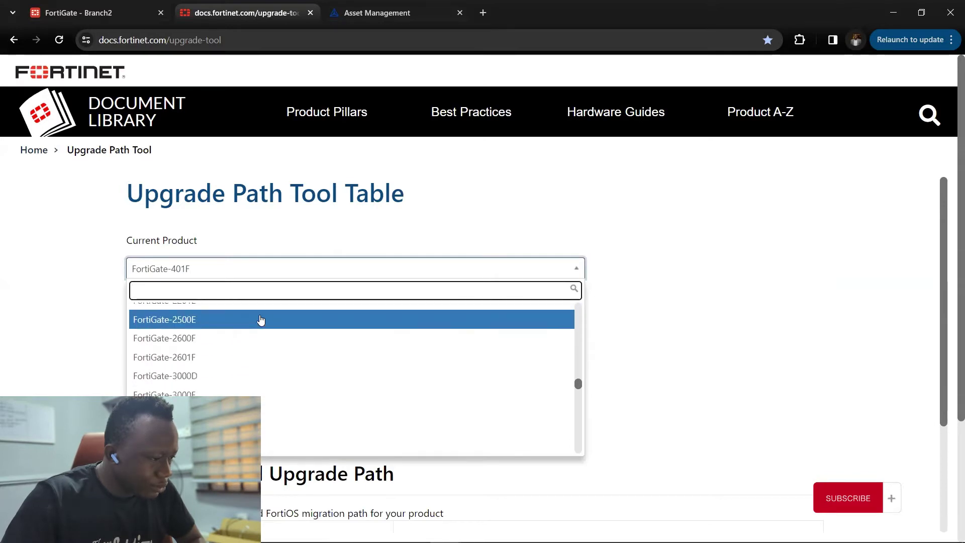
scroll(261, 319, up, 6)
scroll(261, 320, up, 4)
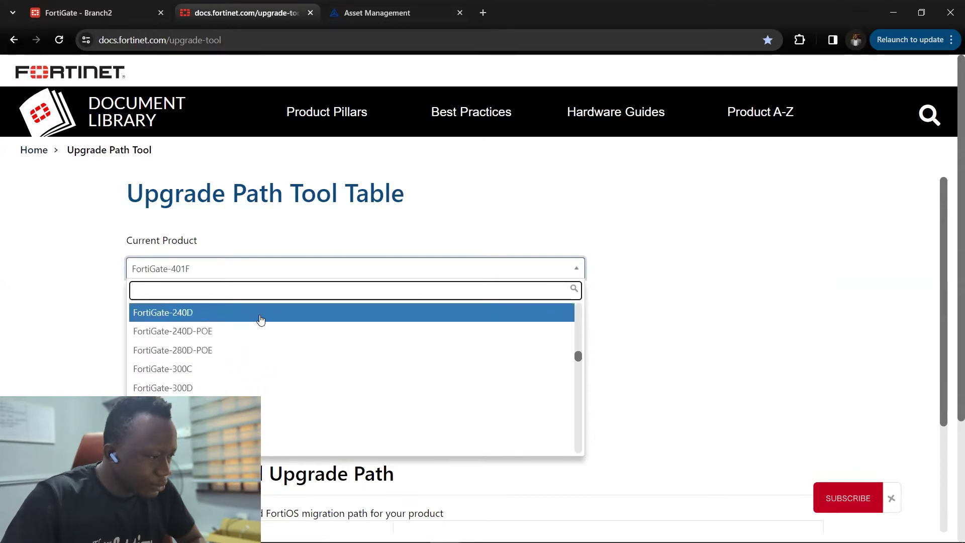
text(vm)
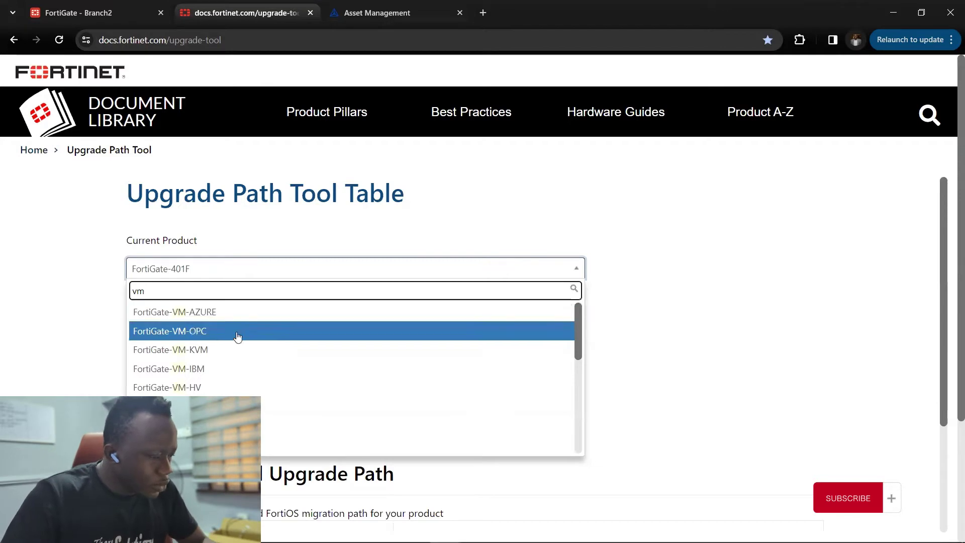
scroll(352, 377, down, 2)
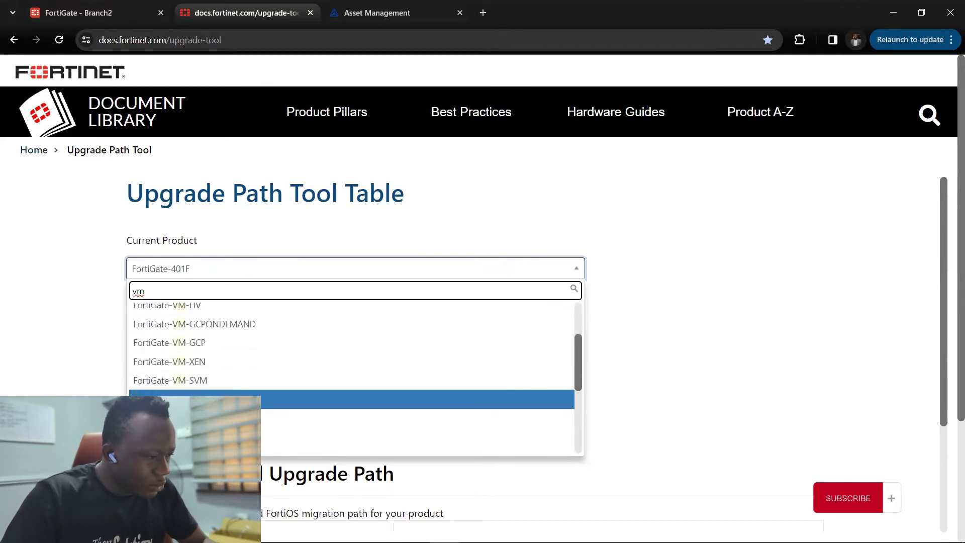
scroll(352, 377, up, 1)
scroll(352, 377, down, 3)
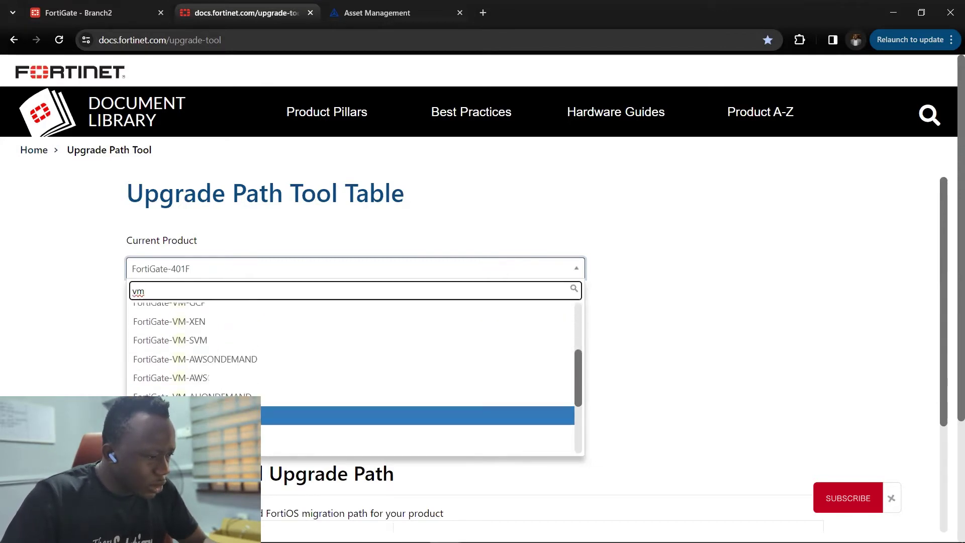
scroll(352, 377, down, 1)
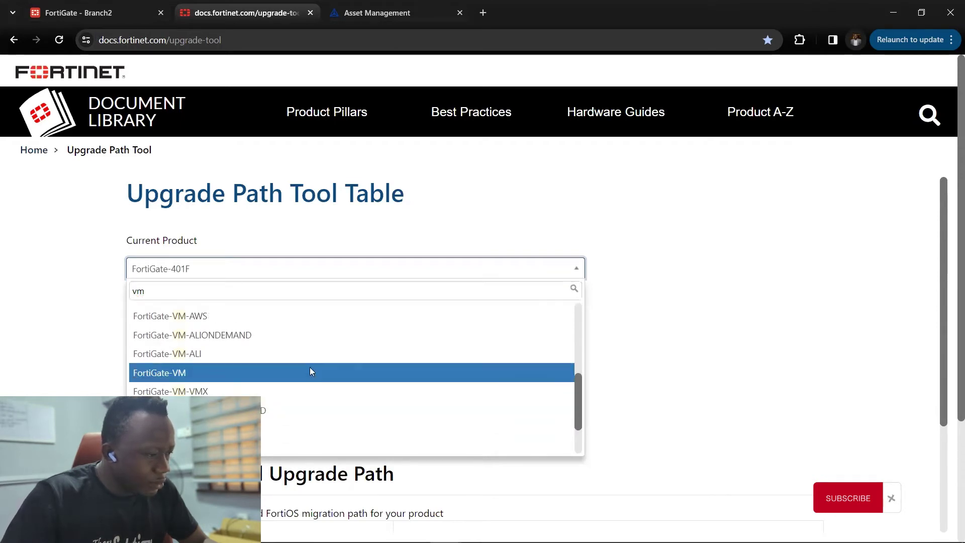
click(311, 371)
- Set current FortiOS version 7.2.4 and upgrade target 7.4.1
click(301, 332)
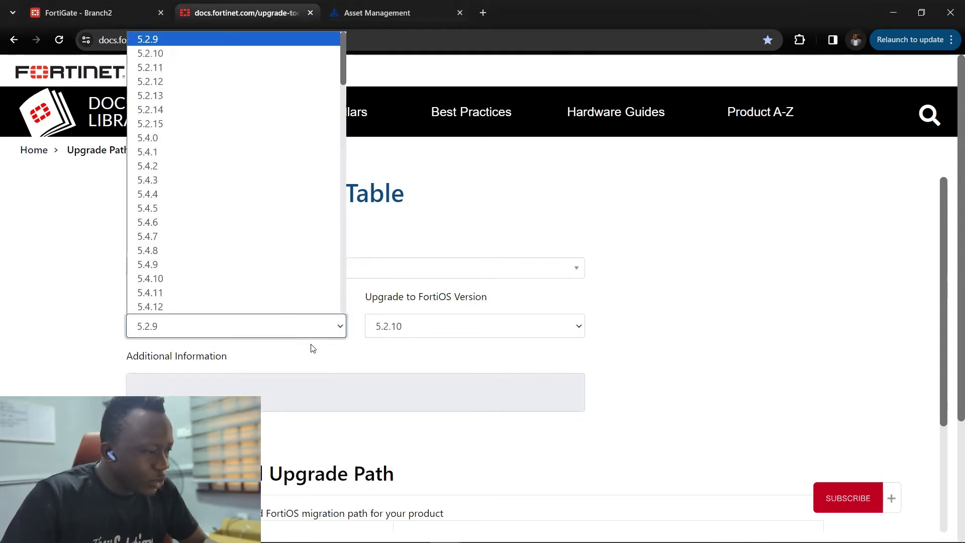
scroll(247, 256, down, 12)
scroll(243, 266, down, 9)
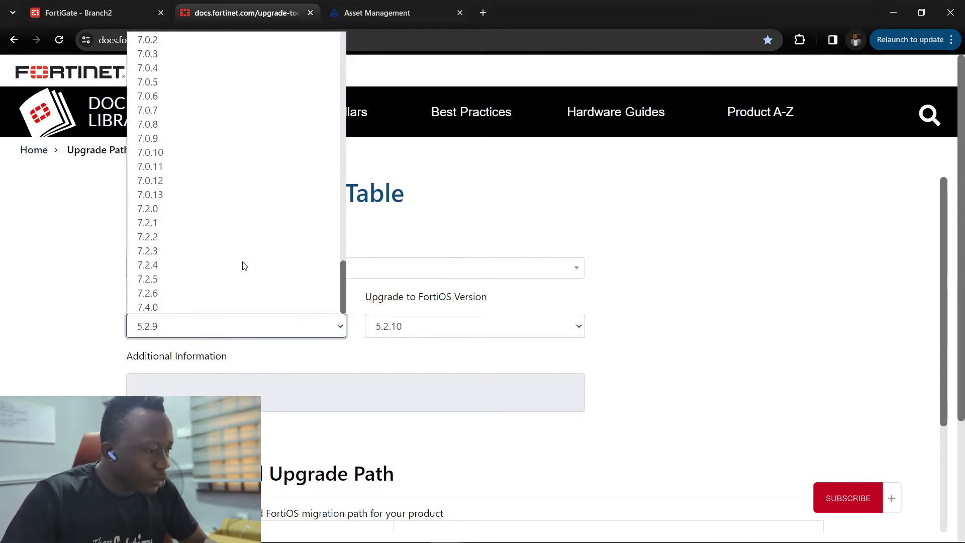
click(175, 268)
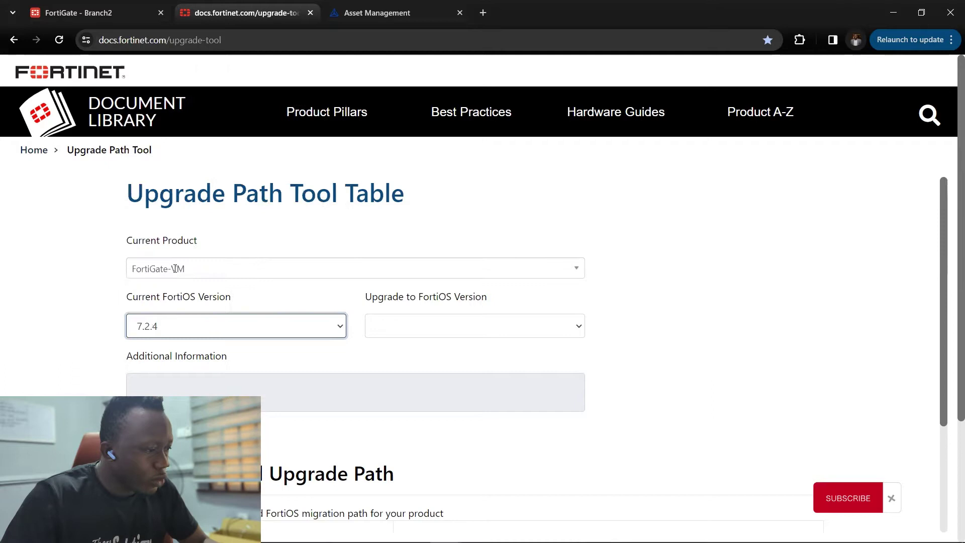
click(522, 325)
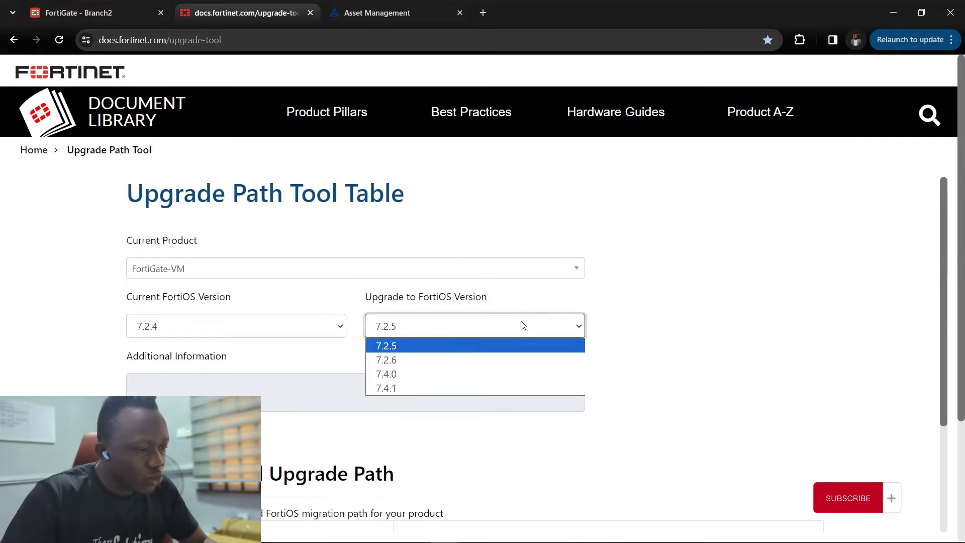
click(474, 388)
scroll(246, 354, down, 3)
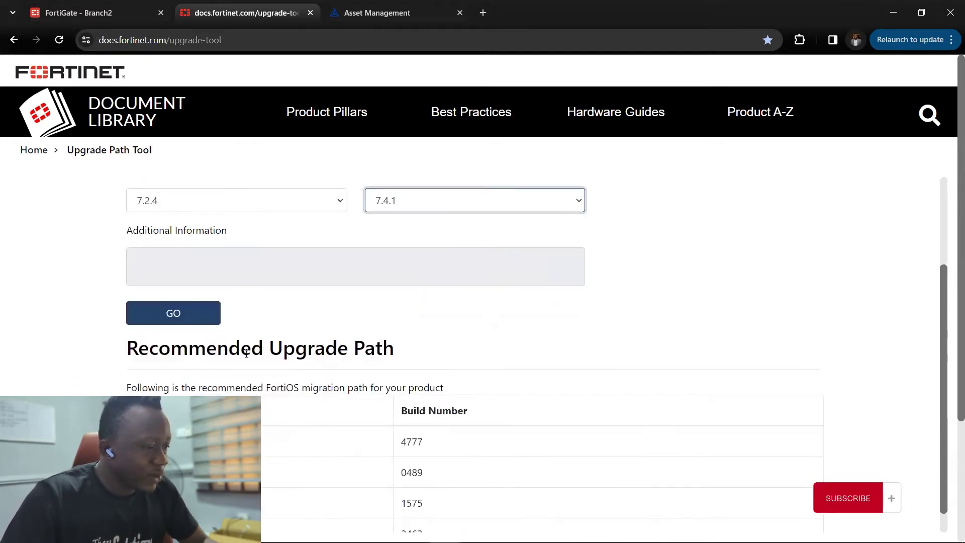
- Generate the upgrade path, confirming the current version stays at 7.2.4
click(175, 314)
scroll(458, 307, down, 3)
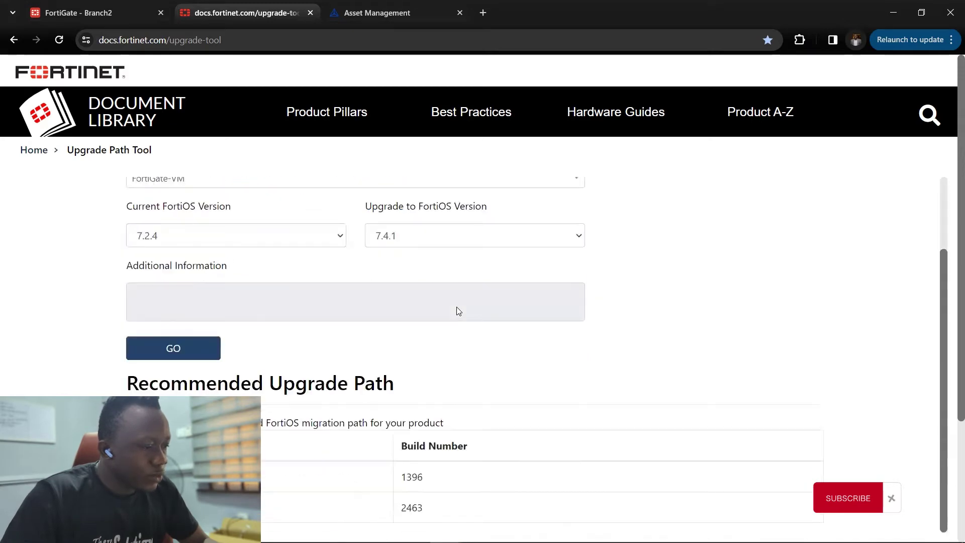
scroll(457, 307, down, 2)
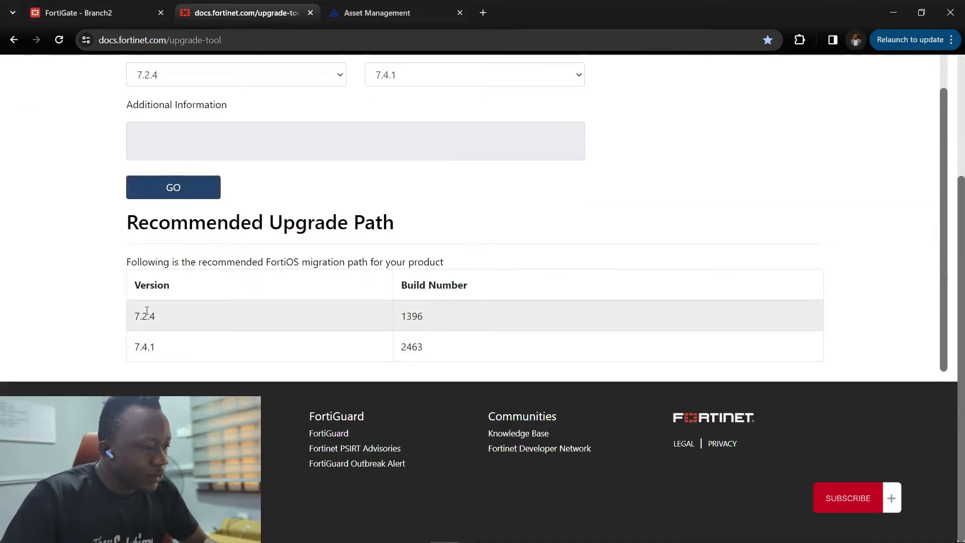
scroll(147, 312, up, 2)
click(170, 159)
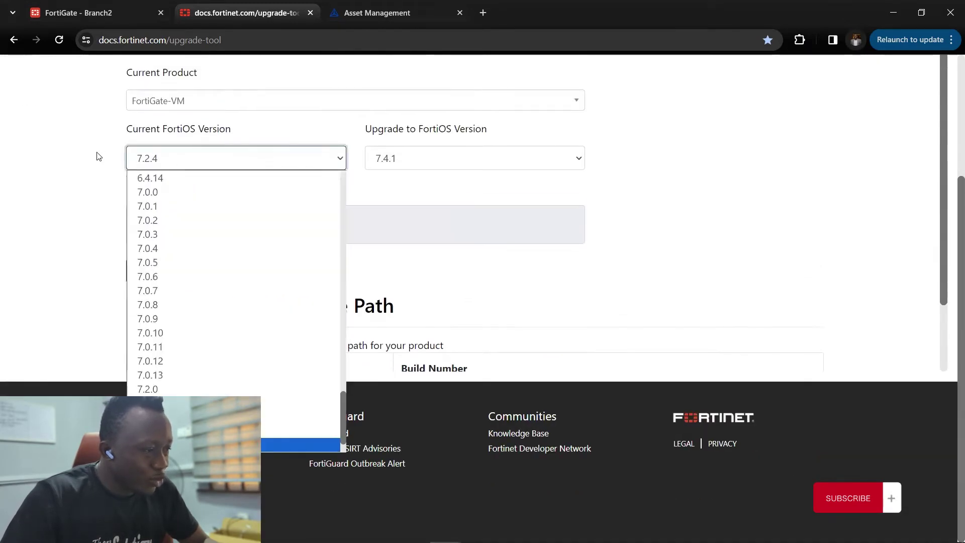
click(62, 173)
- Review the direct path 7.2.4 (1396) to 7.4.1 (2463), then return to the FortiGate Branch2 tab
scroll(195, 304, down, 2)
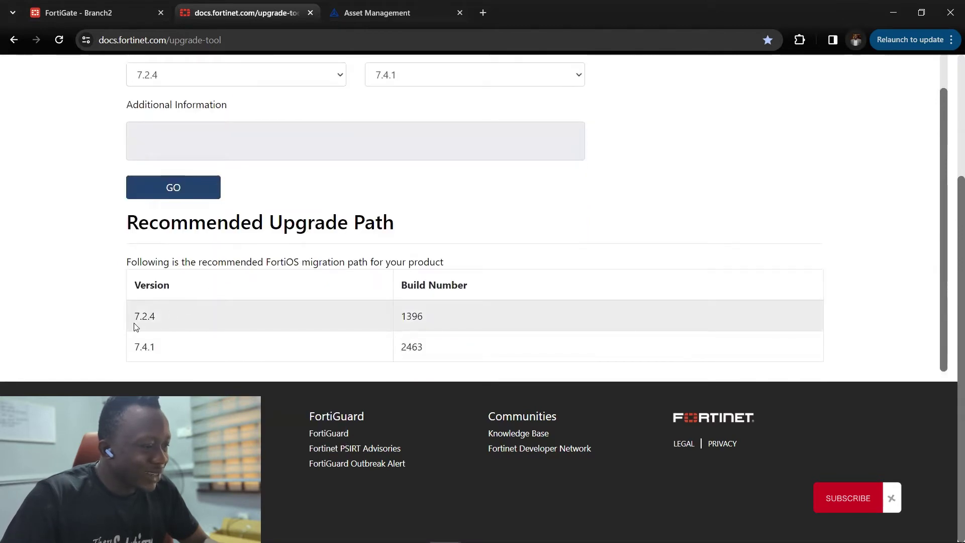
drag(122, 338, 164, 347)
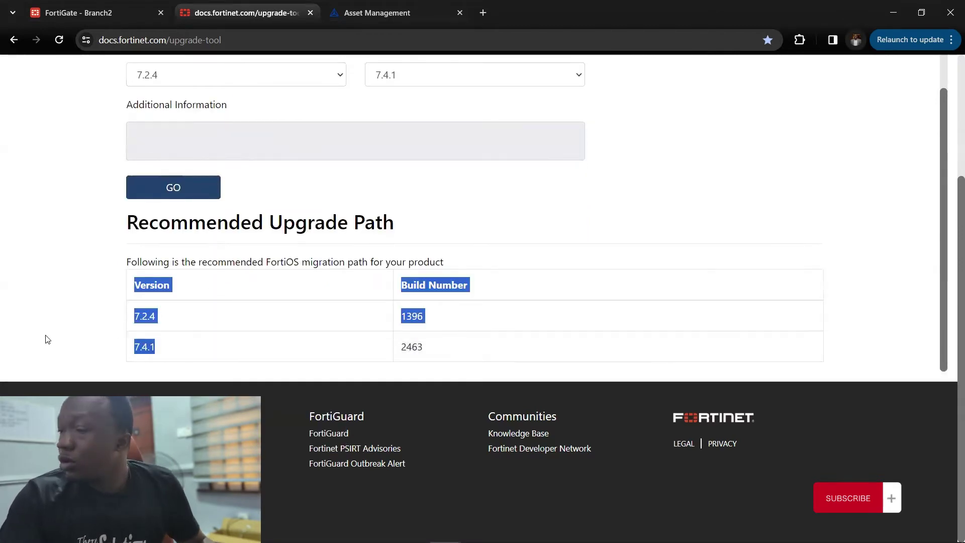
click(3, 327)
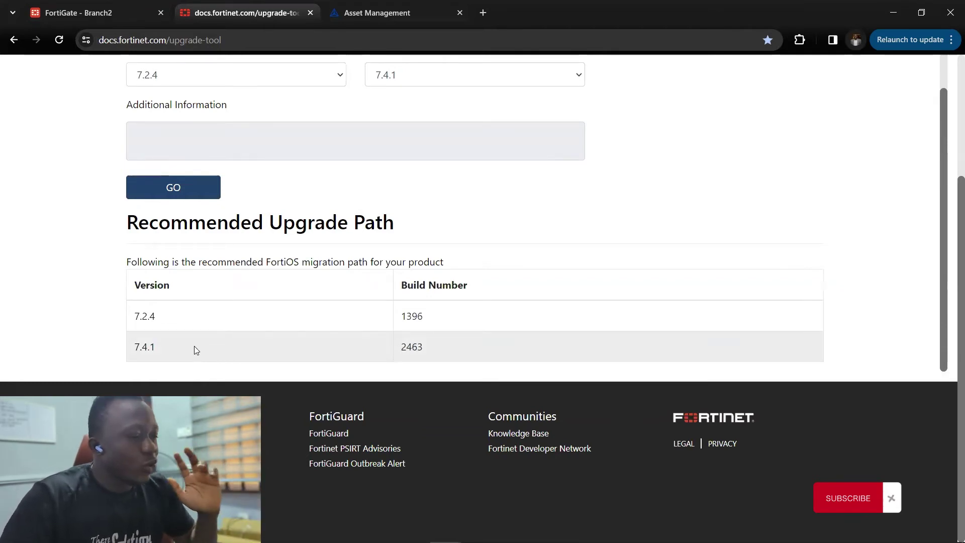
click(108, 7)
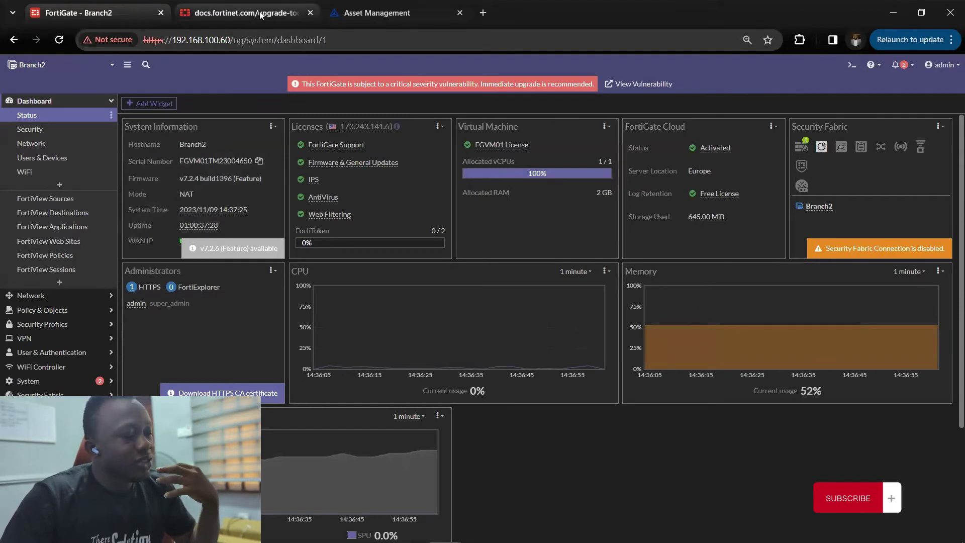
- Collapse Dashboard, expand System and open Fabric Management listing Branch2 on v7.2.4
mouse_move(260, 15)
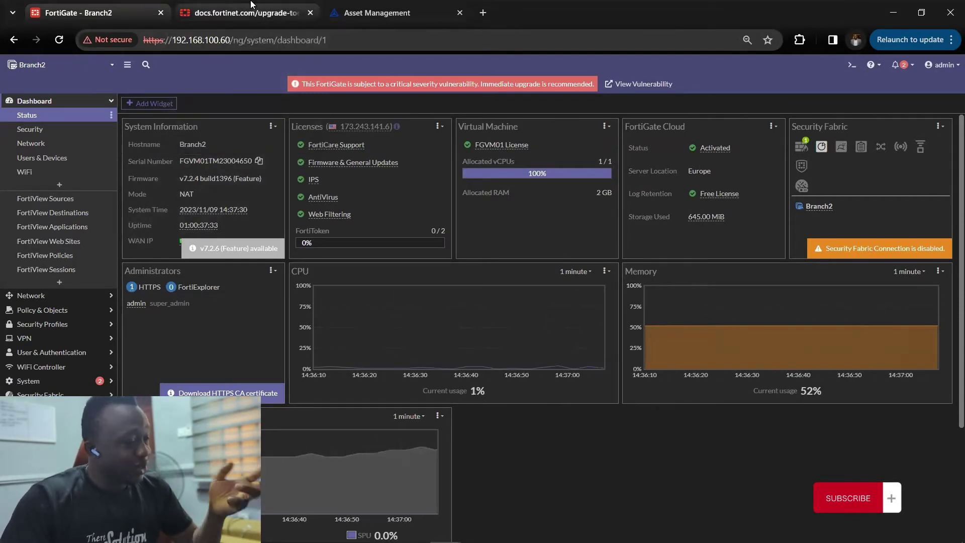
click(247, 13)
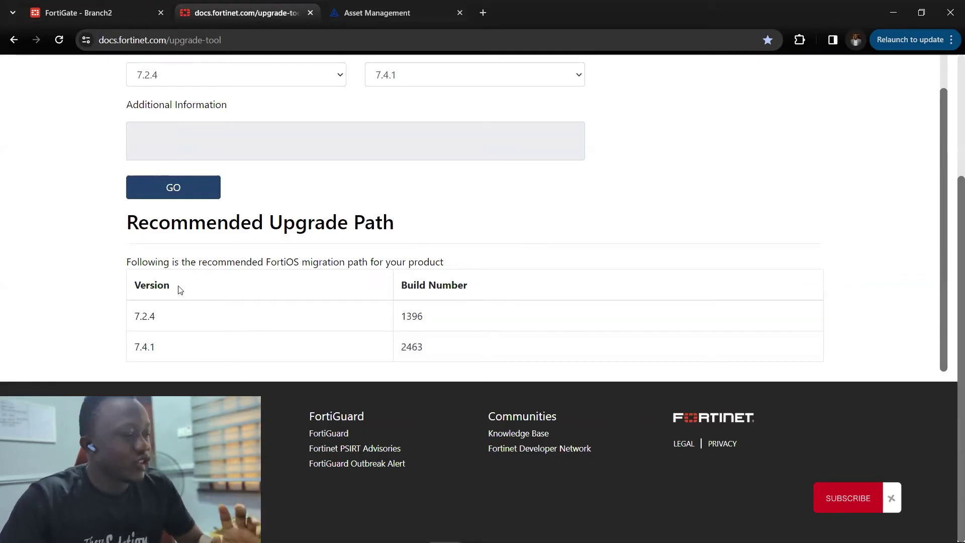
click(78, 12)
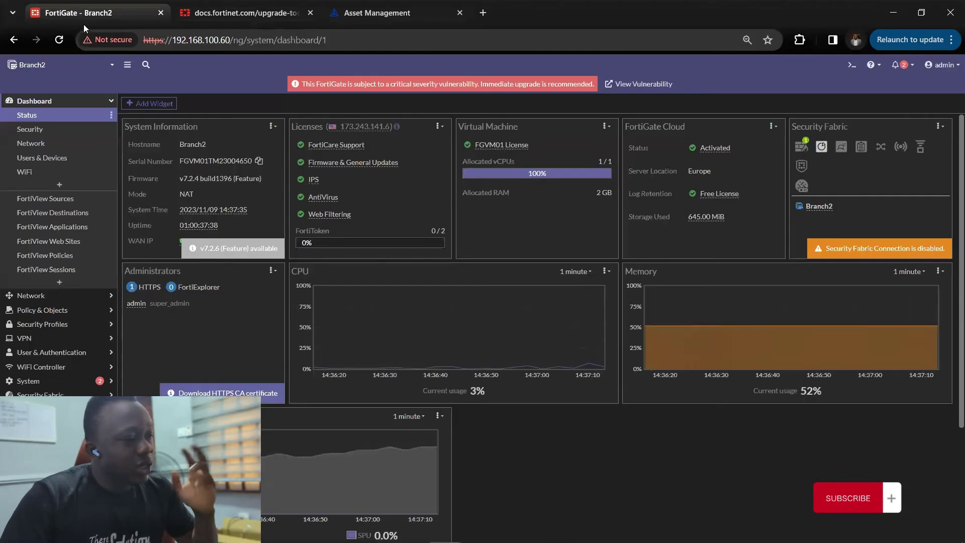
click(59, 104)
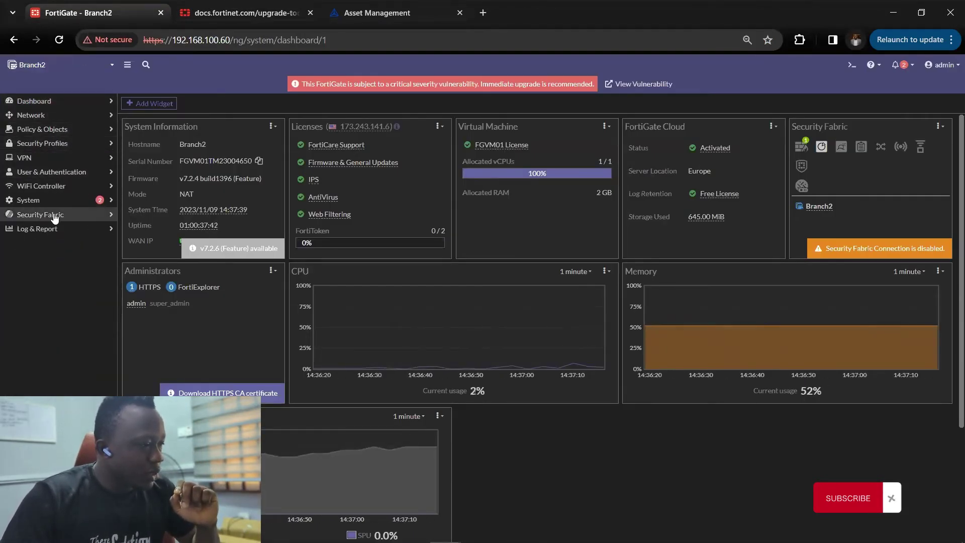
click(64, 200)
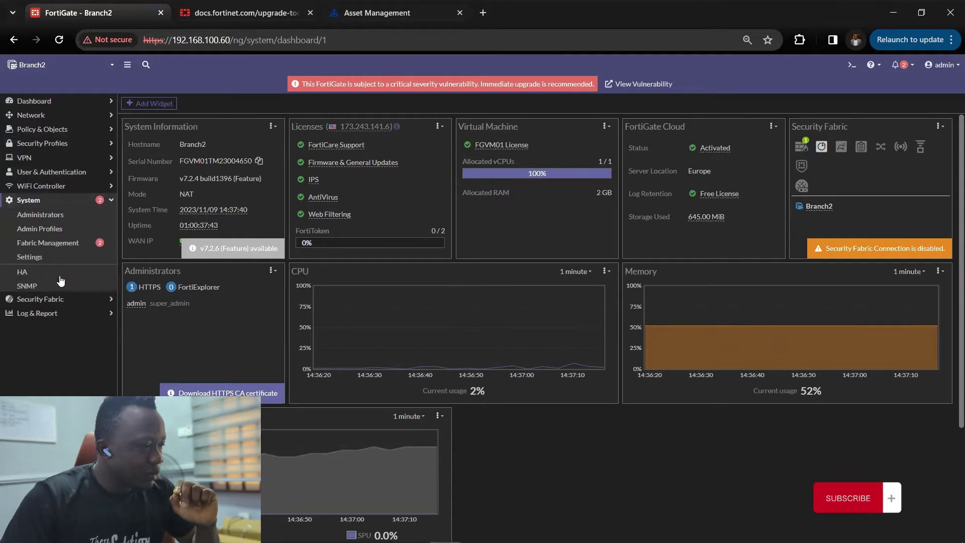
click(55, 245)
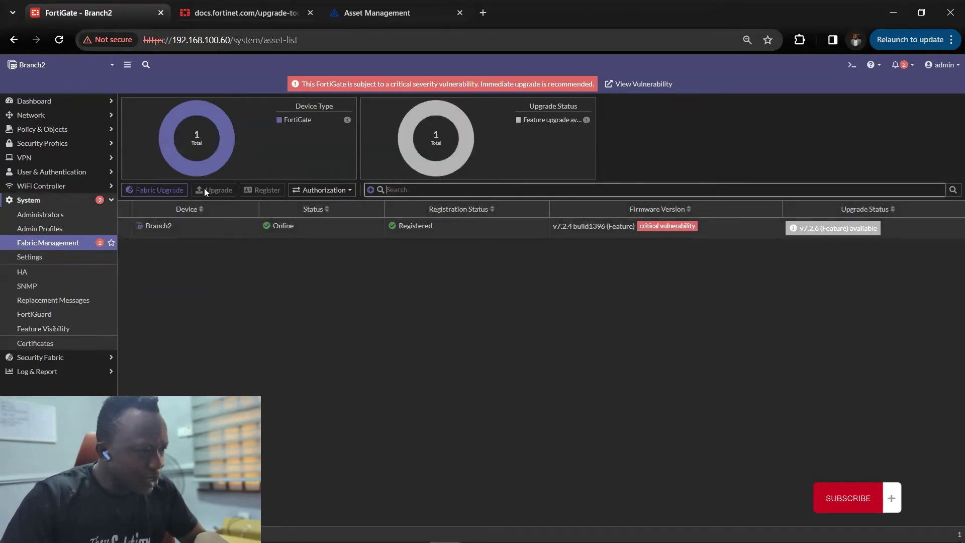
- Select Branch2, start Upgrade, and choose File Upload for a firmware image
click(323, 224)
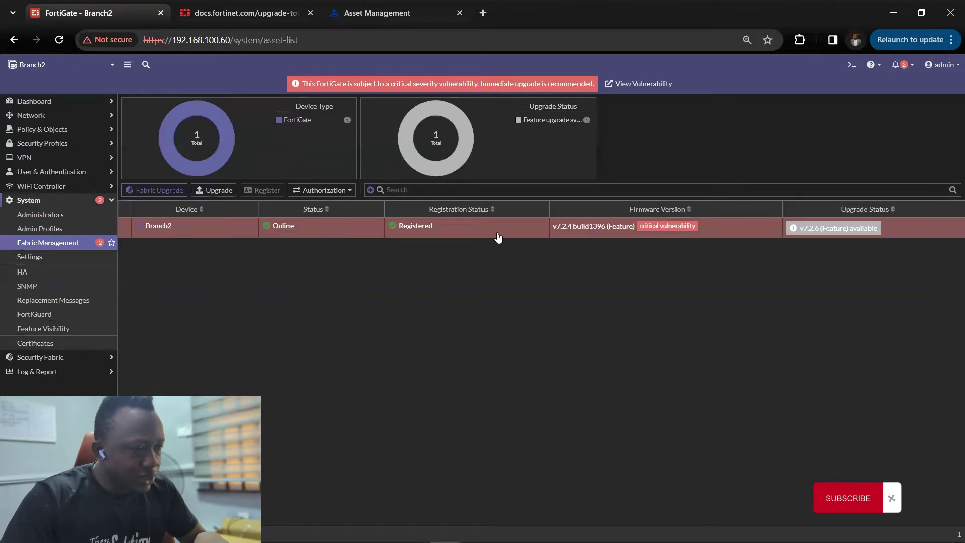
click(199, 191)
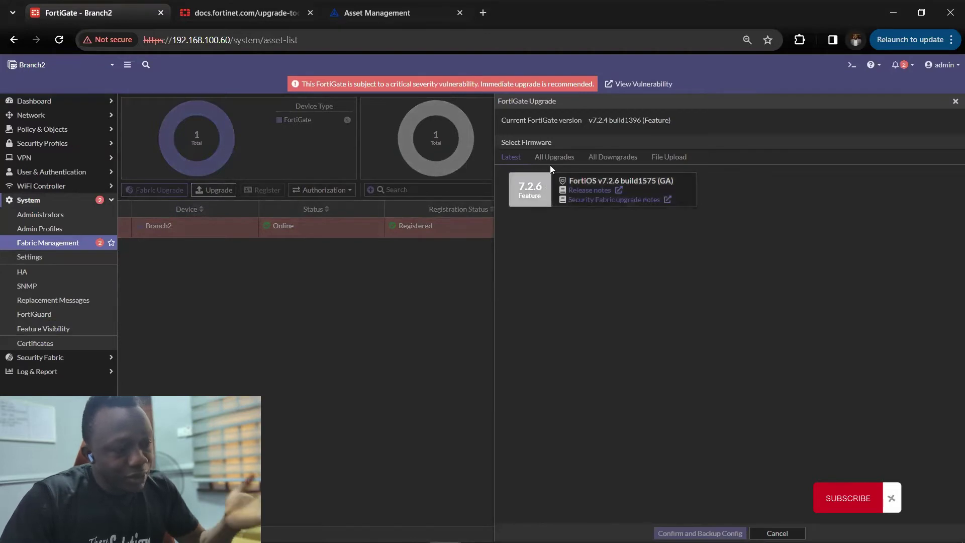
click(673, 158)
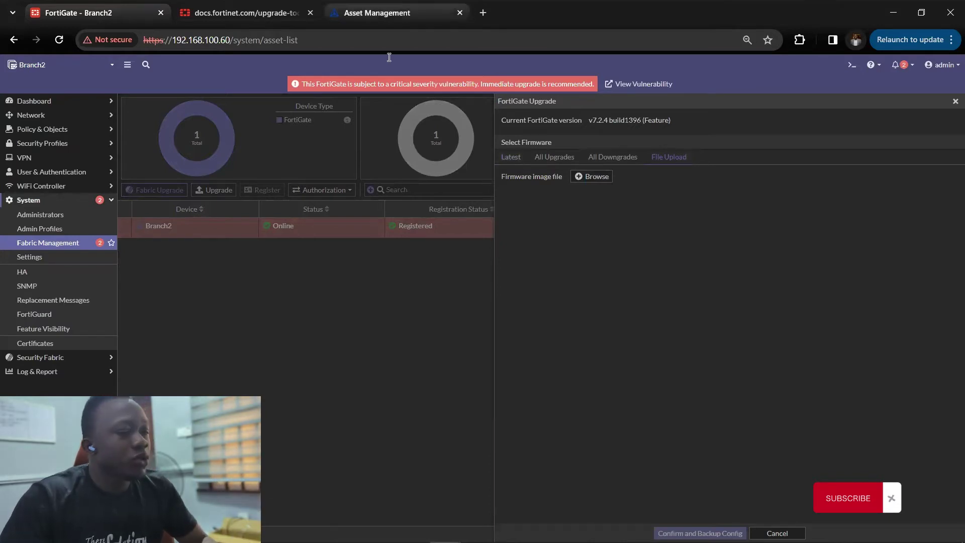
click(380, 12)
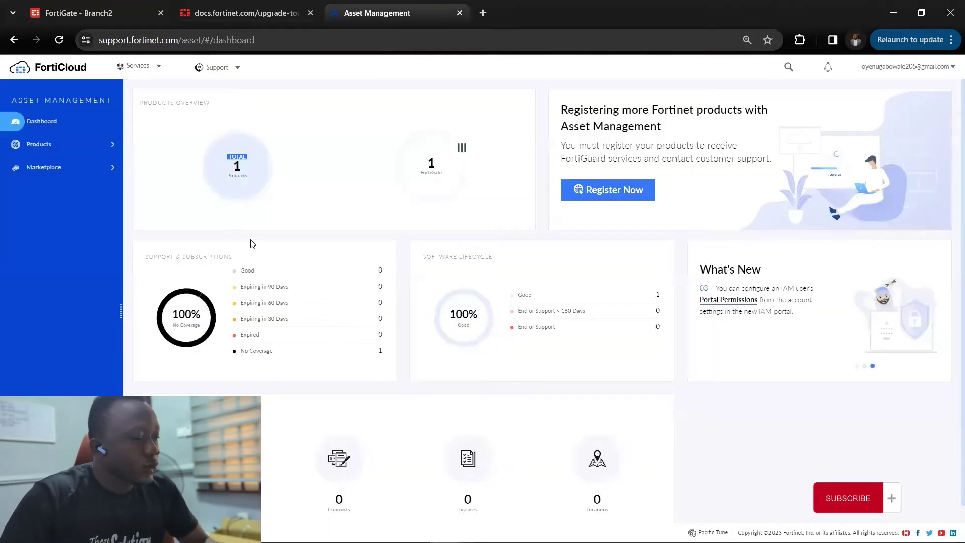
- Go to Support > Firmware Download in FortiCloud
click(150, 71)
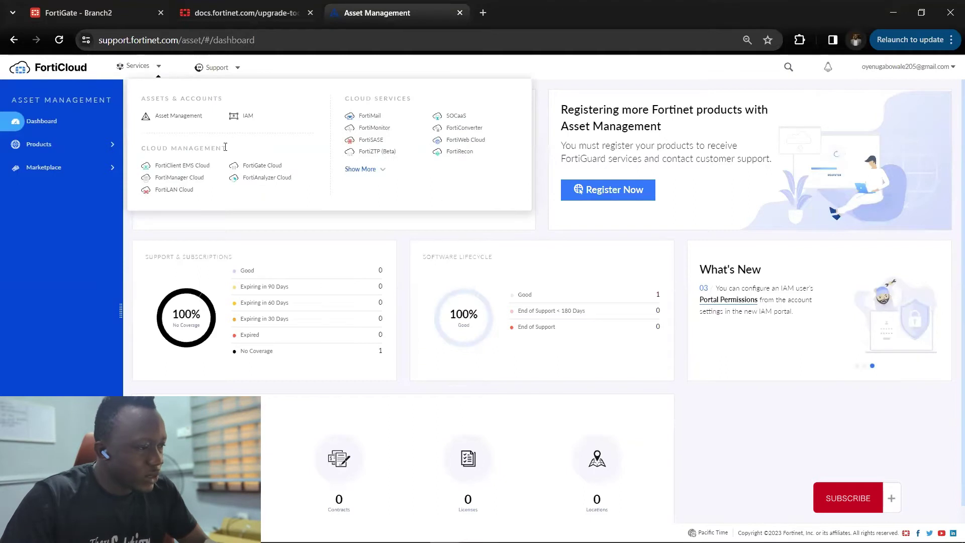
click(216, 74)
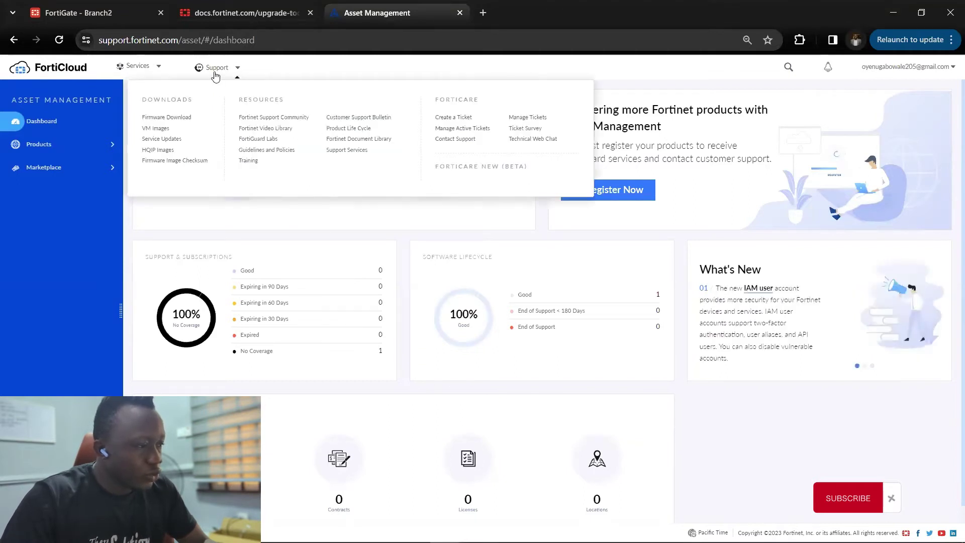
click(186, 121)
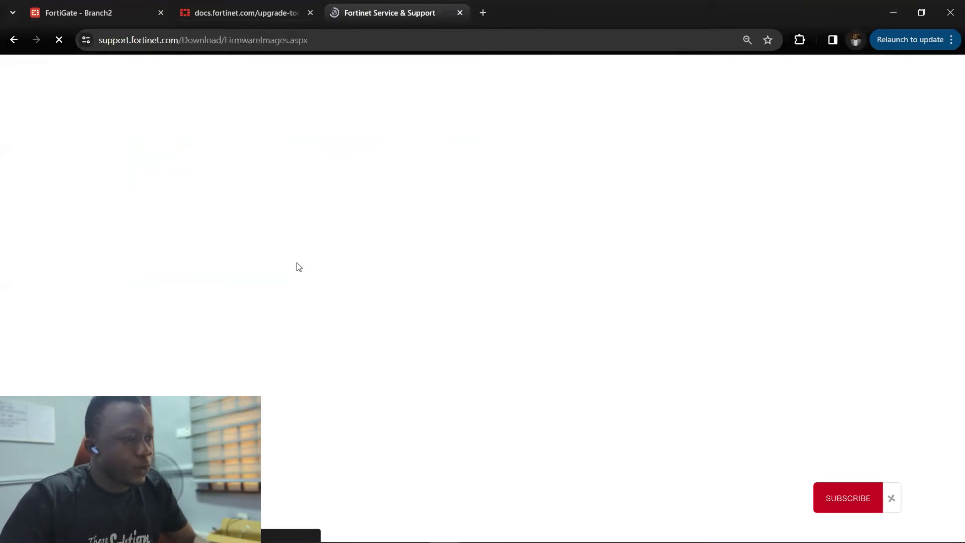
scroll(210, 245, down, 2)
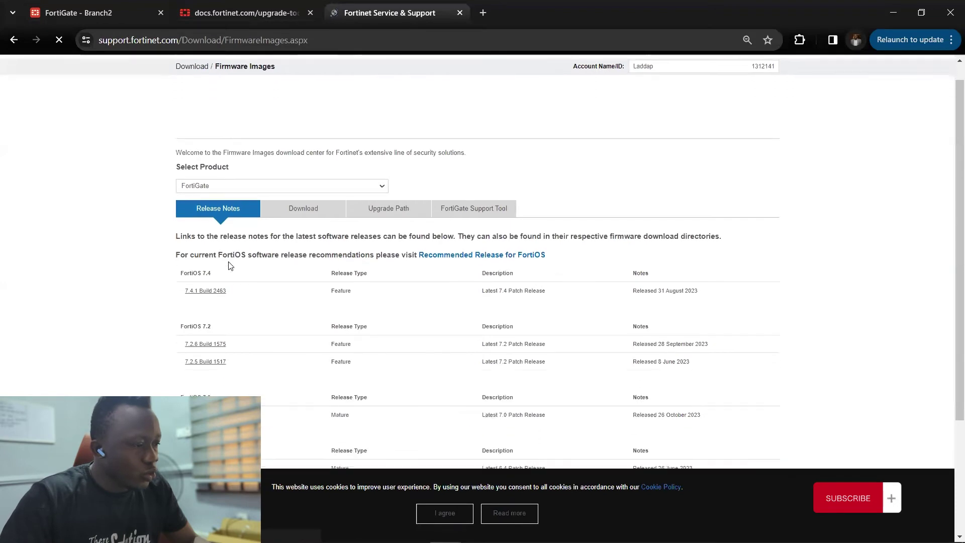
- Keep FortiGate as the product and list its download folders, Archives through v7.00
click(305, 130)
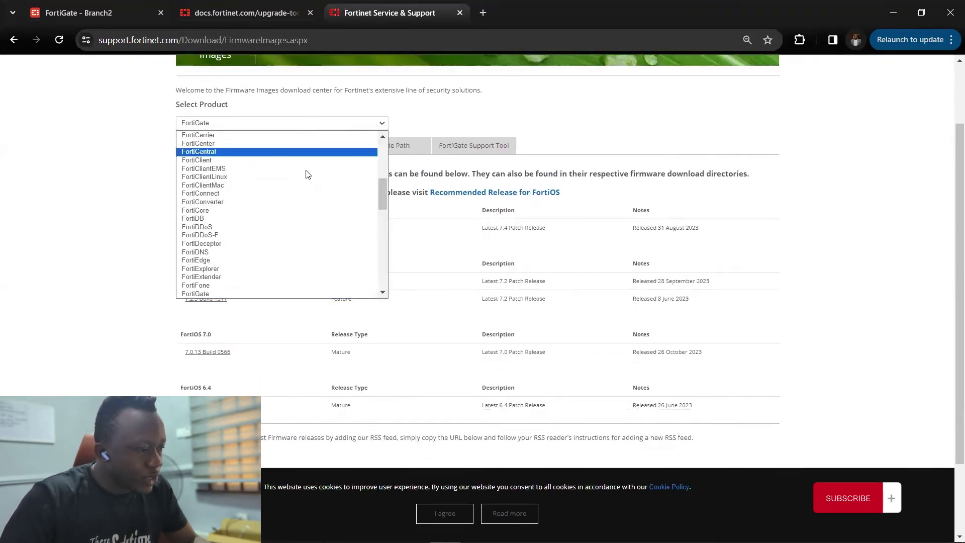
scroll(315, 226, down, 5)
scroll(317, 228, up, 3)
scroll(317, 227, up, 5)
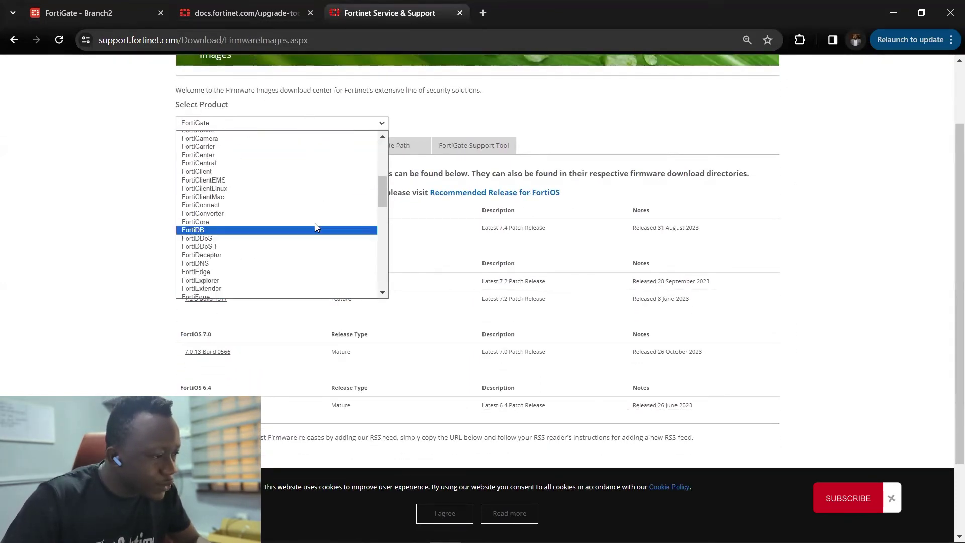
scroll(314, 226, down, 5)
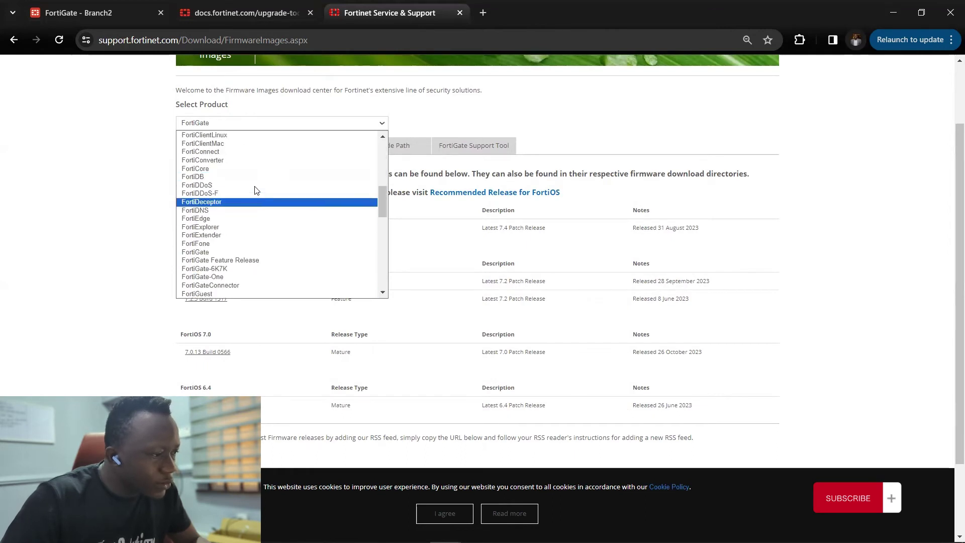
scroll(232, 183, down, 2)
scroll(233, 183, up, 2)
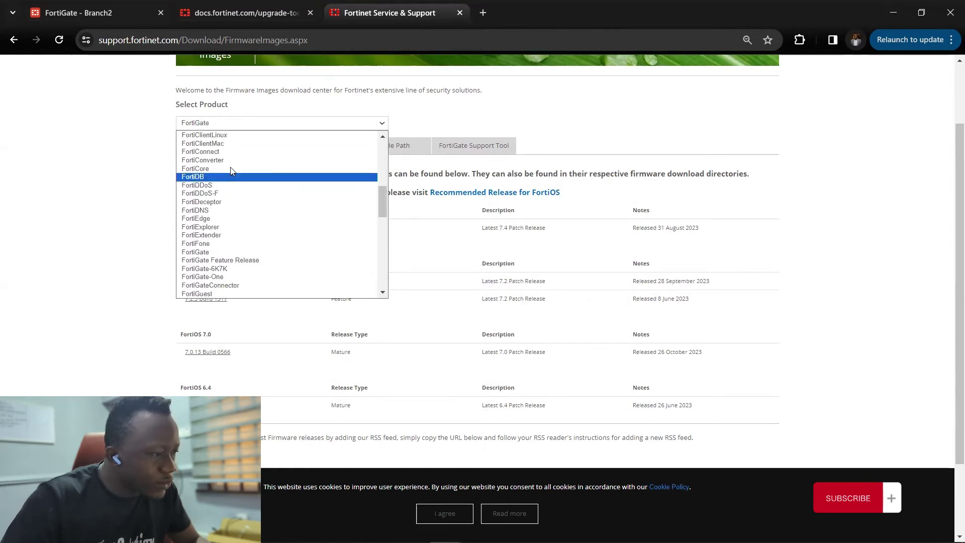
click(199, 126)
click(327, 147)
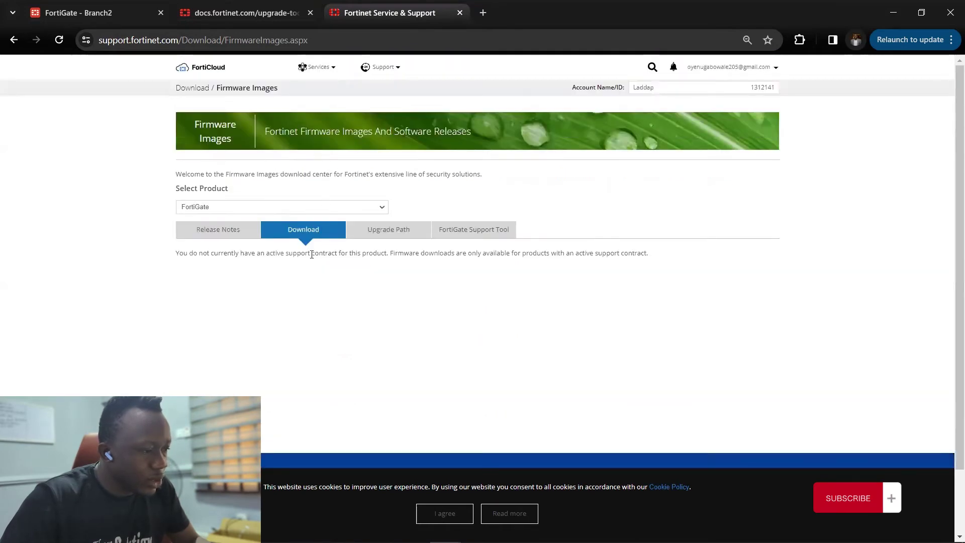
scroll(312, 255, down, 1)
scroll(302, 246, down, 3)
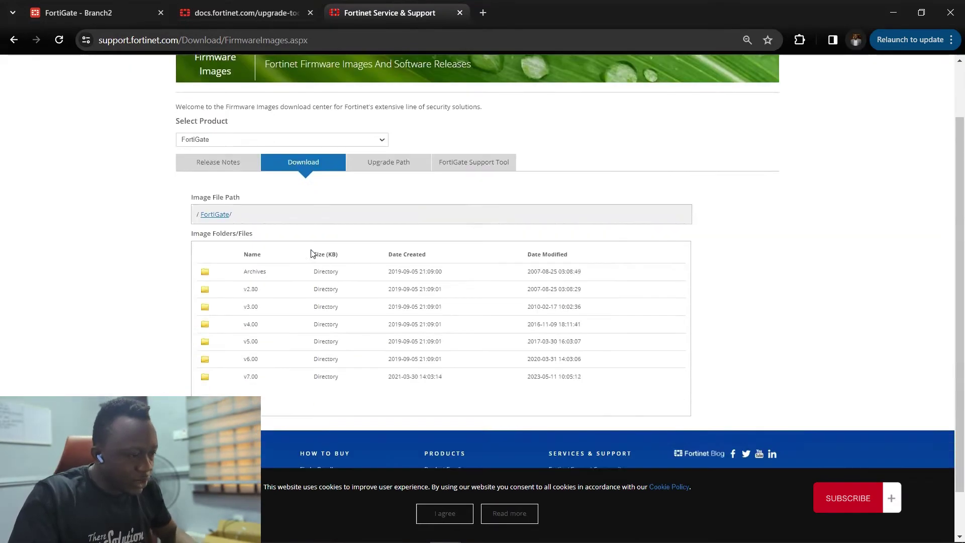
- Open the v7.00 > 7.4 > 7.4.1 firmware folder in the FortiCloud Support portal
click(205, 361)
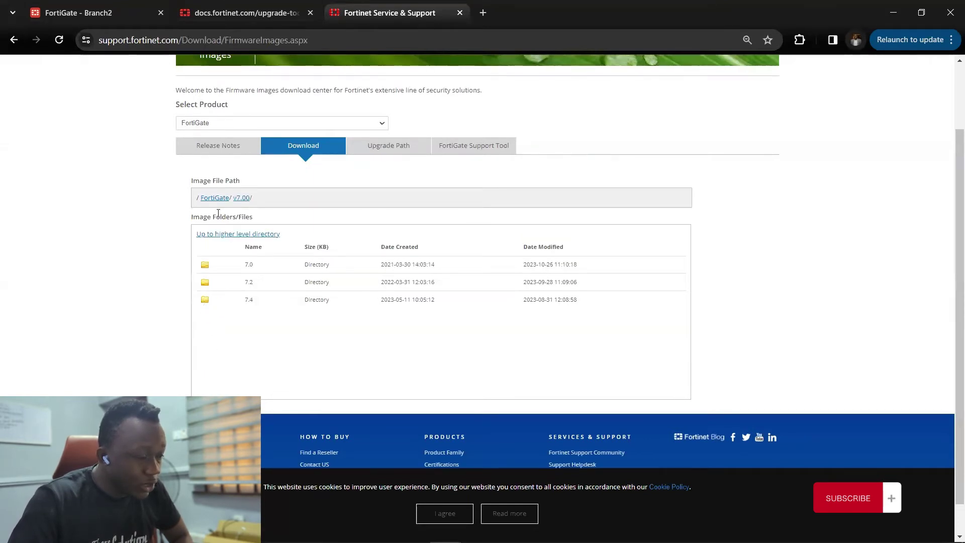
click(204, 302)
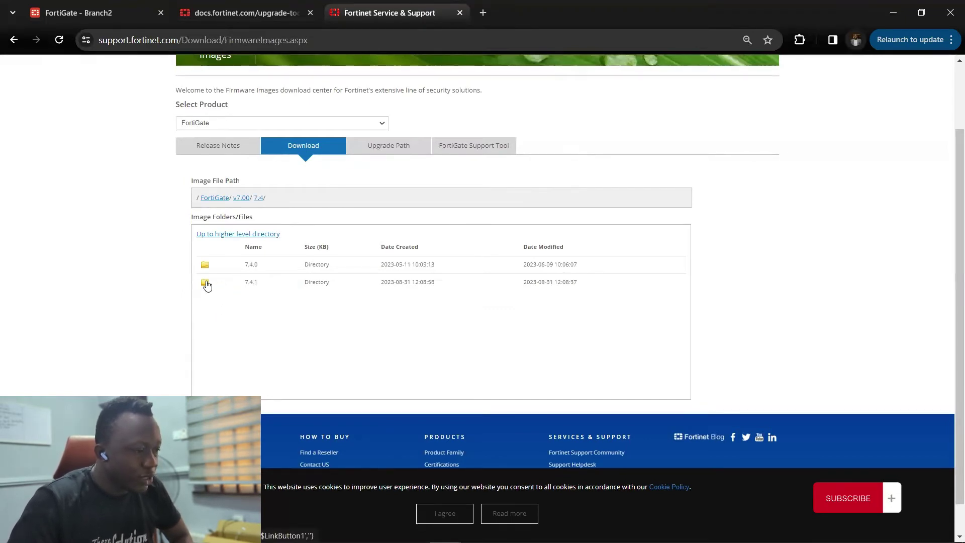
click(205, 283)
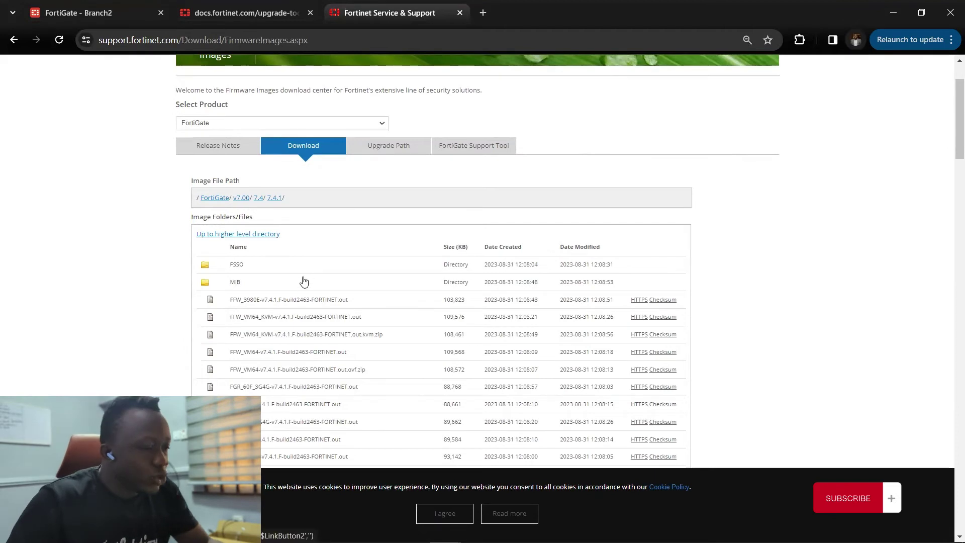
scroll(302, 282, down, 2)
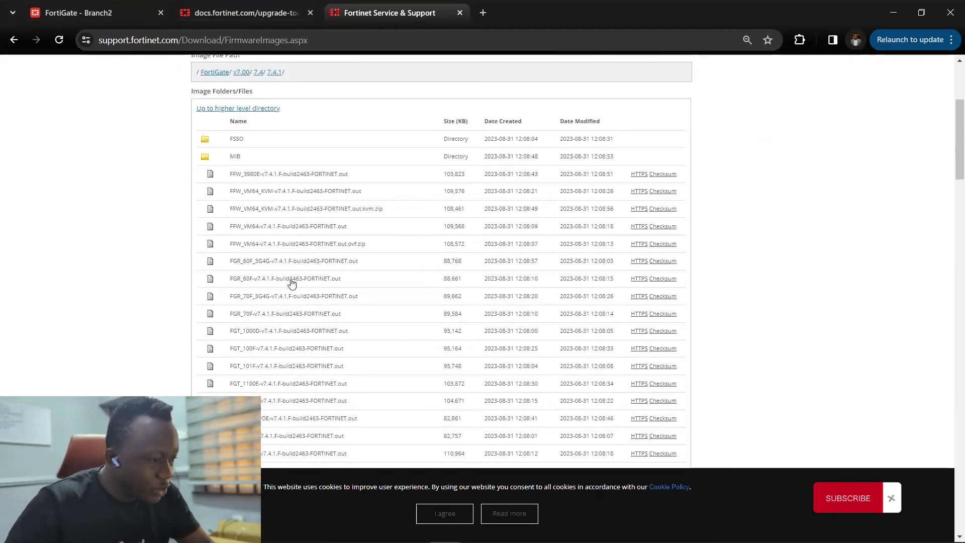
scroll(242, 299, down, 1)
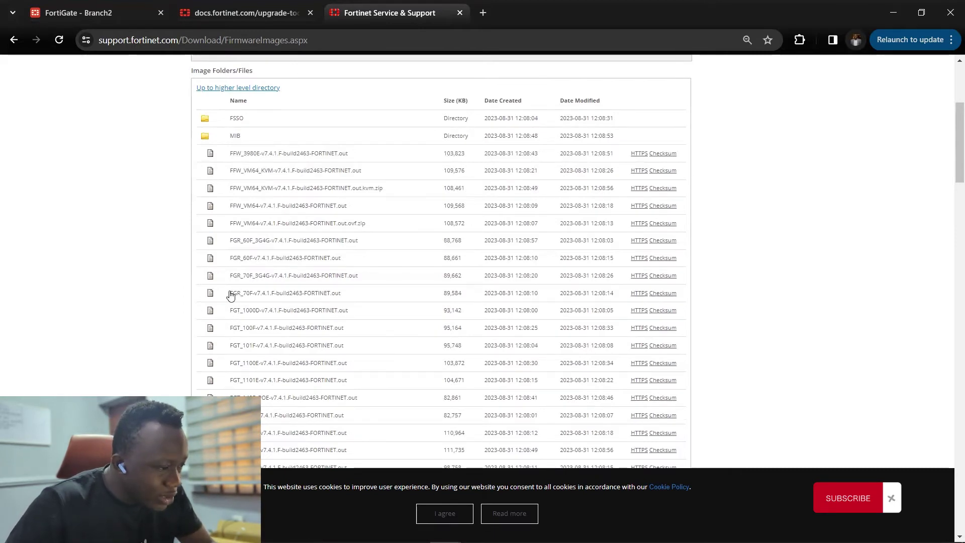
scroll(232, 302, down, 2)
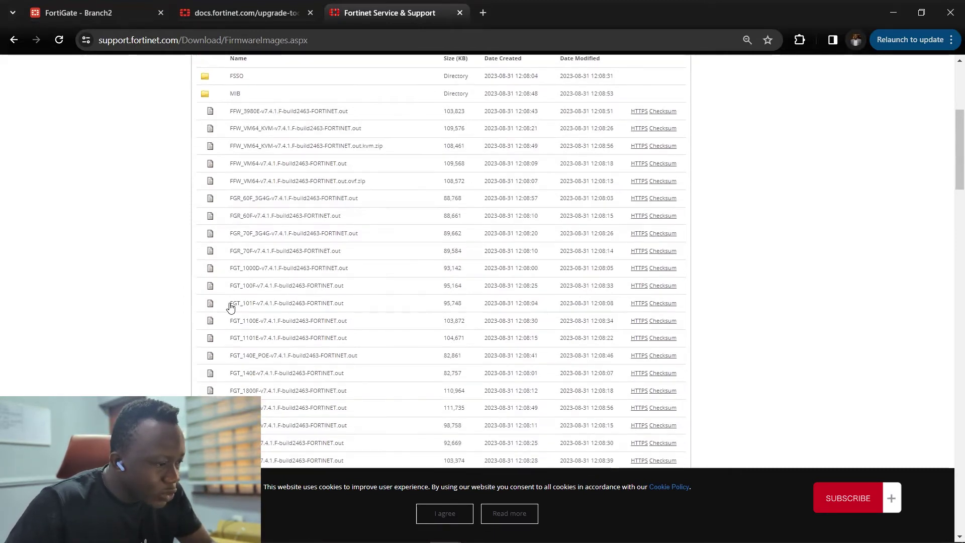
- Scroll the build2463 file list down to the FGT_VM64-v7.4.1.F-build2463-FORTINET.out image
drag(230, 306, 257, 322)
scroll(266, 312, down, 1)
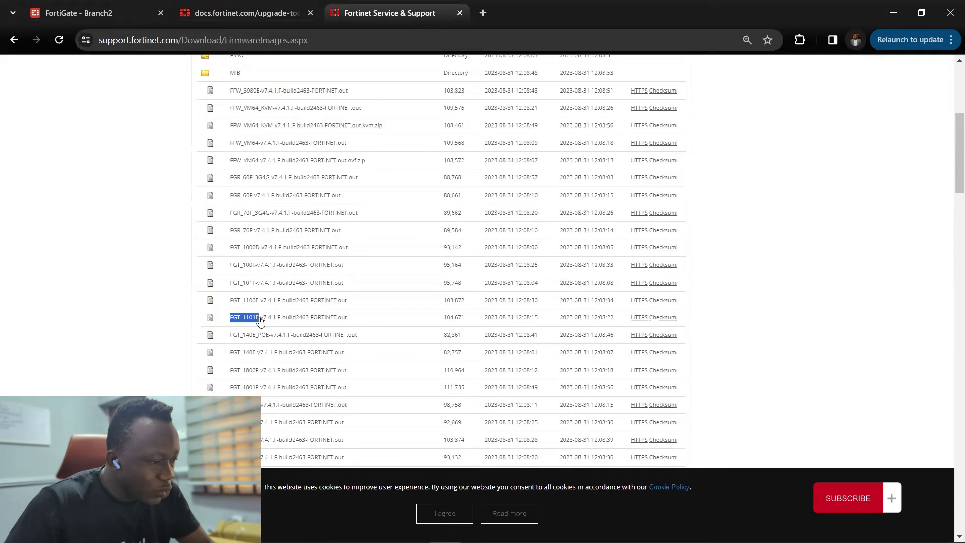
scroll(229, 341, down, 2)
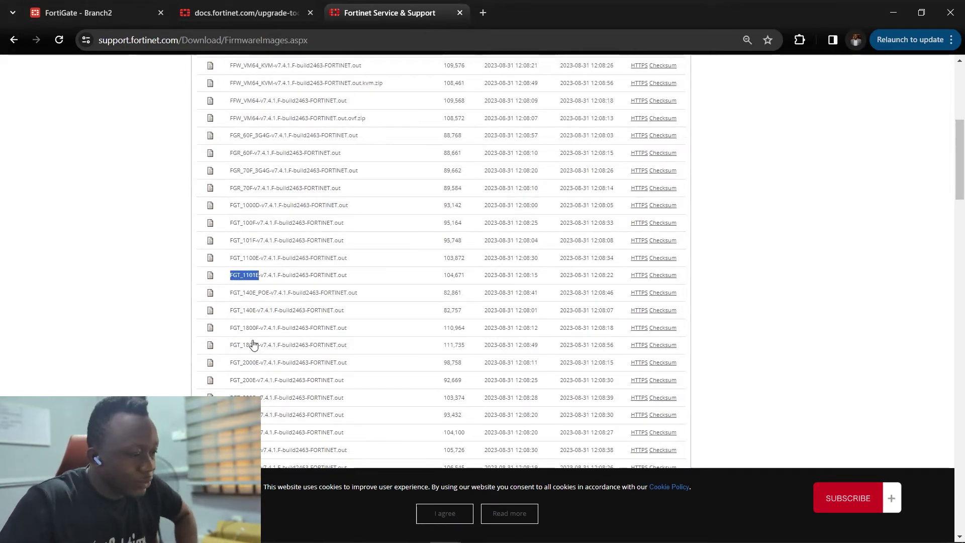
scroll(252, 326, down, 10)
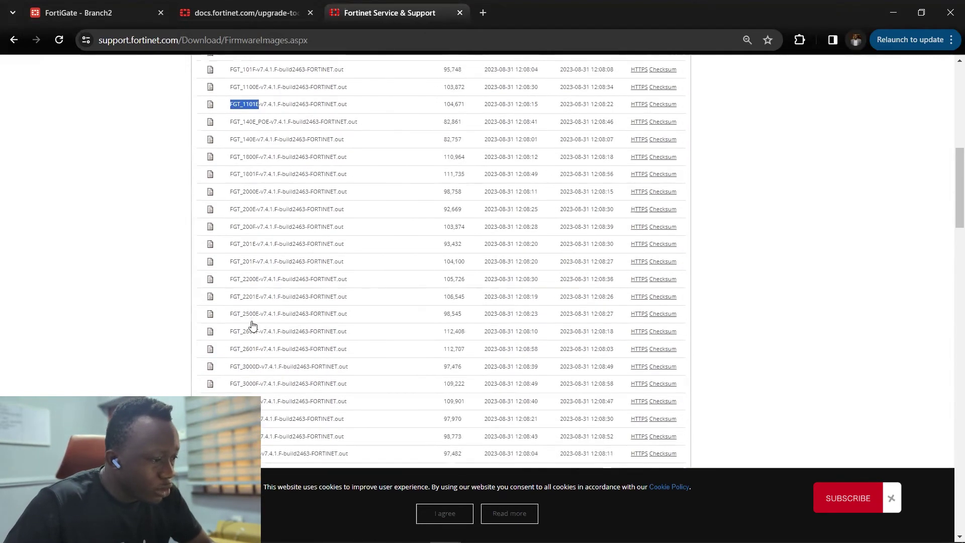
scroll(252, 326, down, 10)
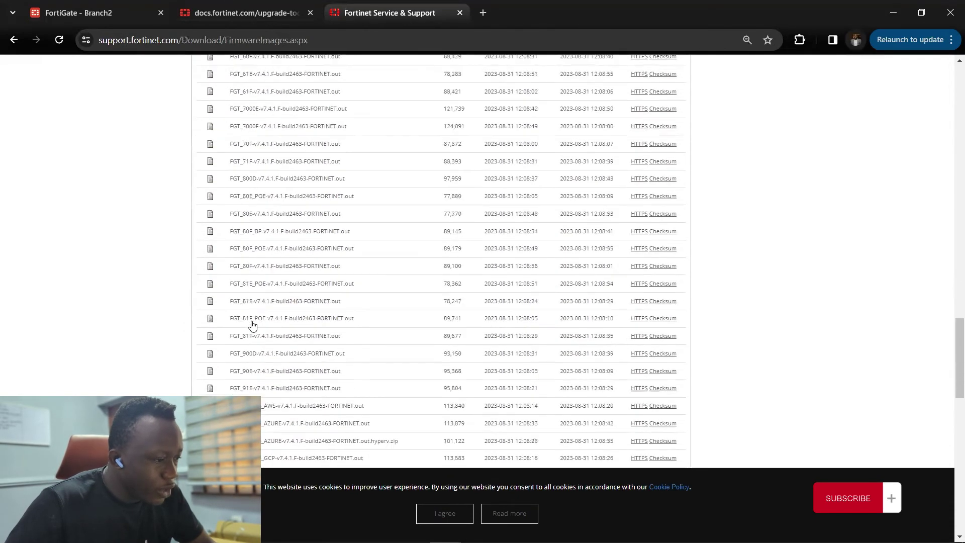
scroll(252, 326, down, 3)
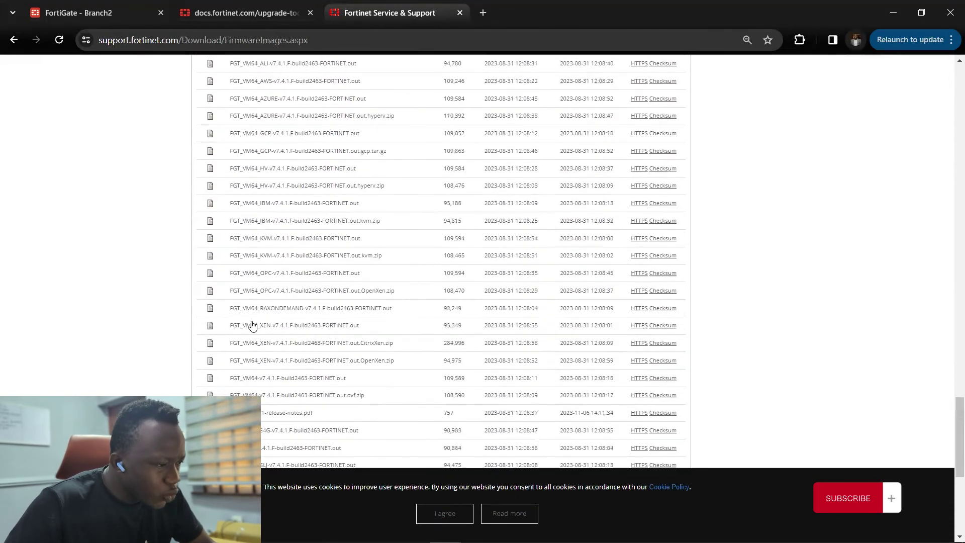
scroll(261, 314, down, 1)
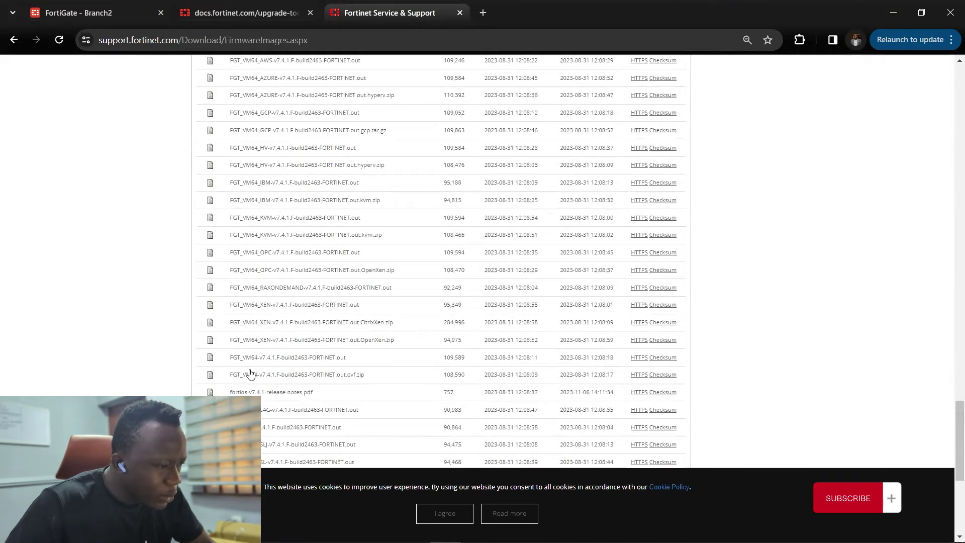
scroll(251, 374, down, 1)
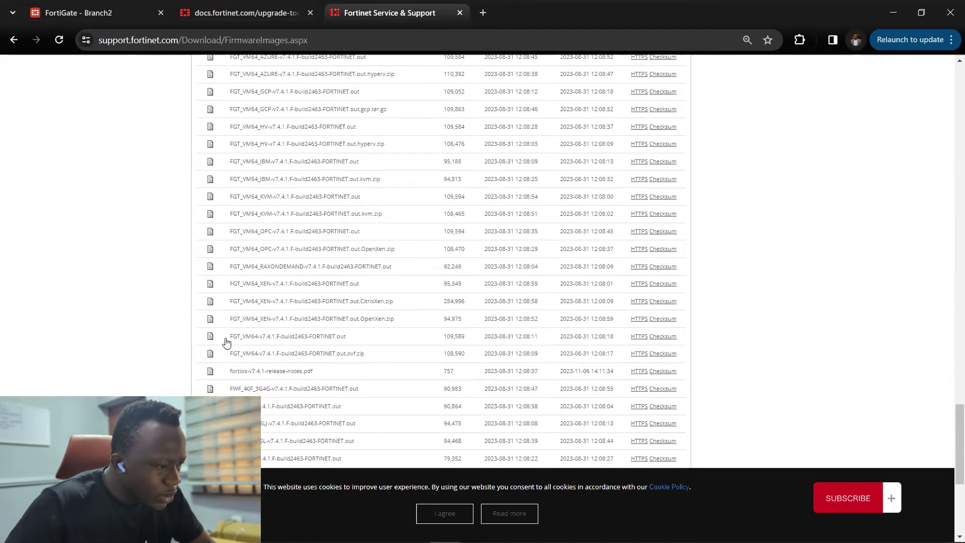
drag(196, 336, 357, 346)
click(178, 355)
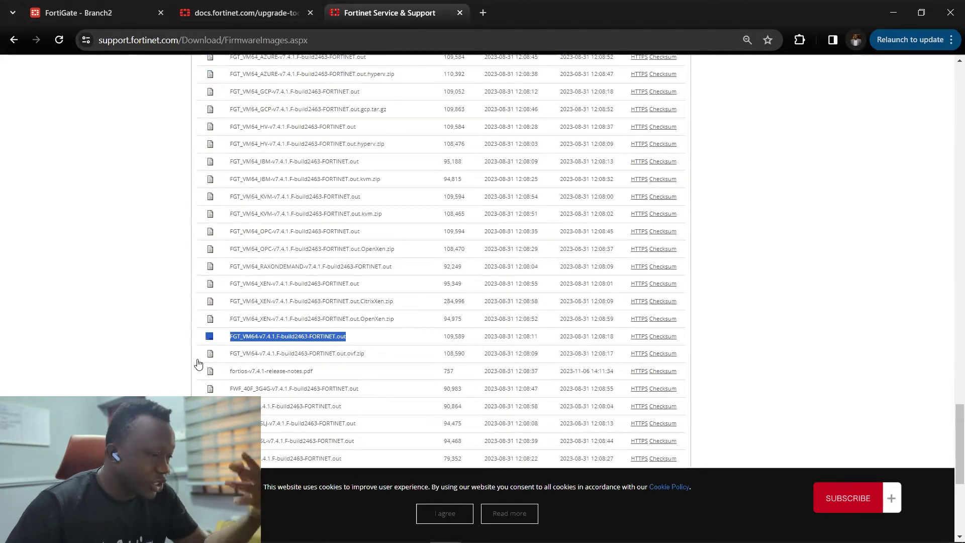
drag(199, 363, 368, 364)
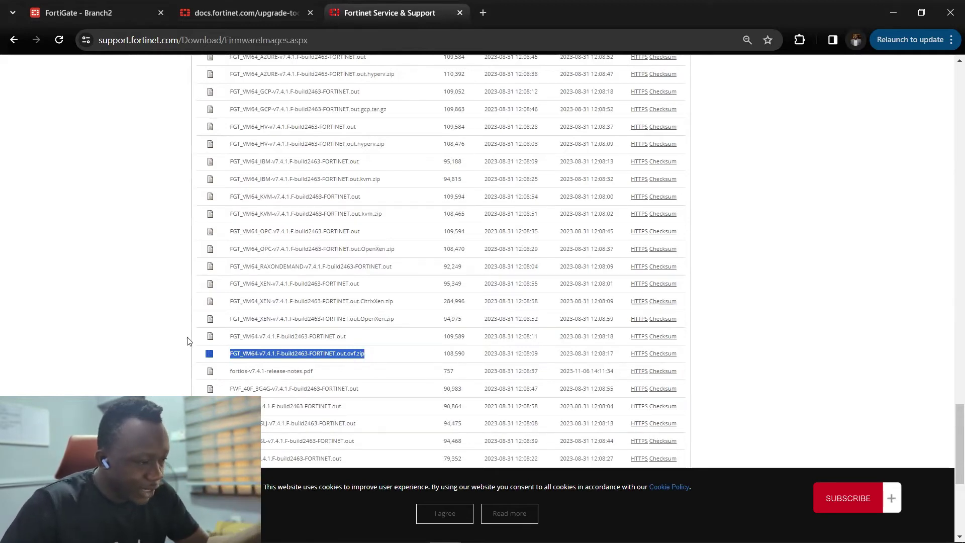
drag(187, 341, 383, 343)
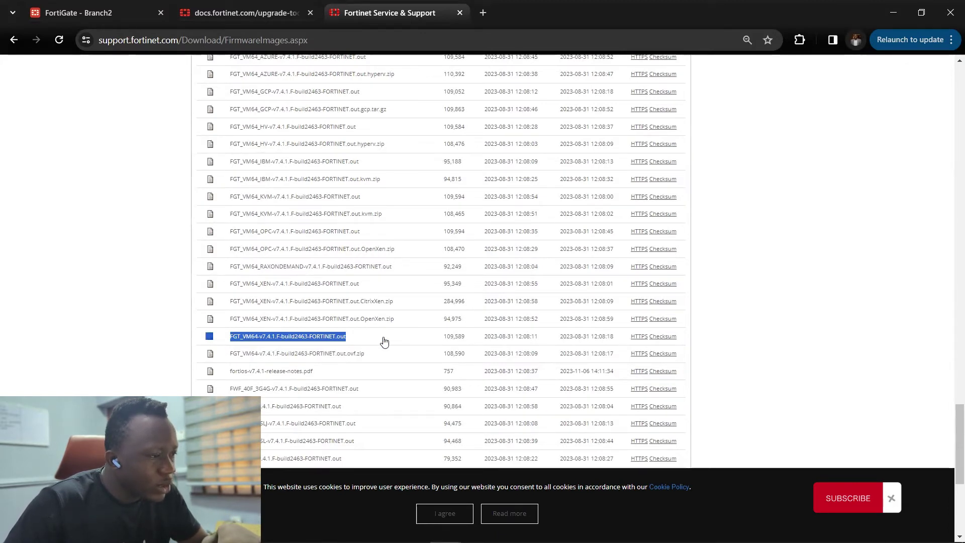
click(384, 342)
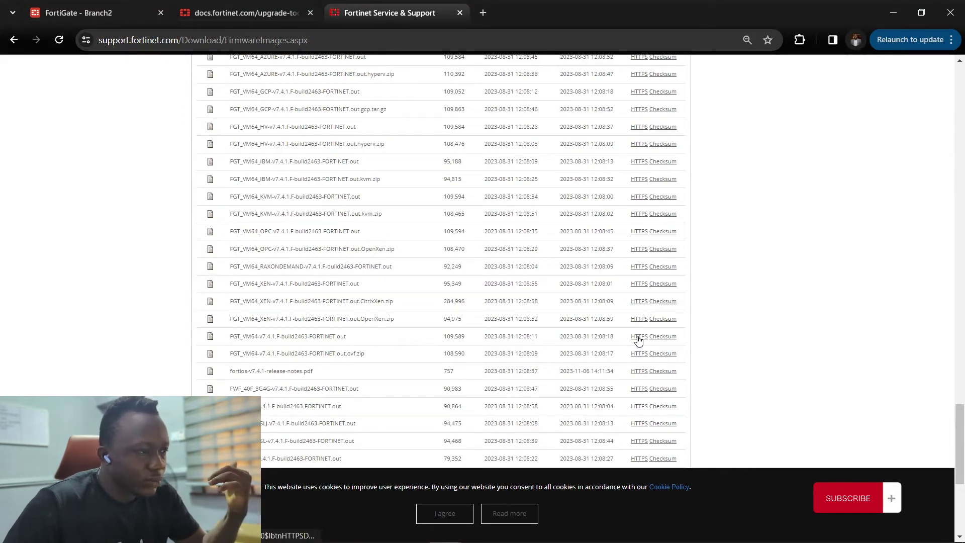
- Download FGT_VM64-v7.4.1.F-build2463-FORTINET.out over HTTPS and save it
click(639, 336)
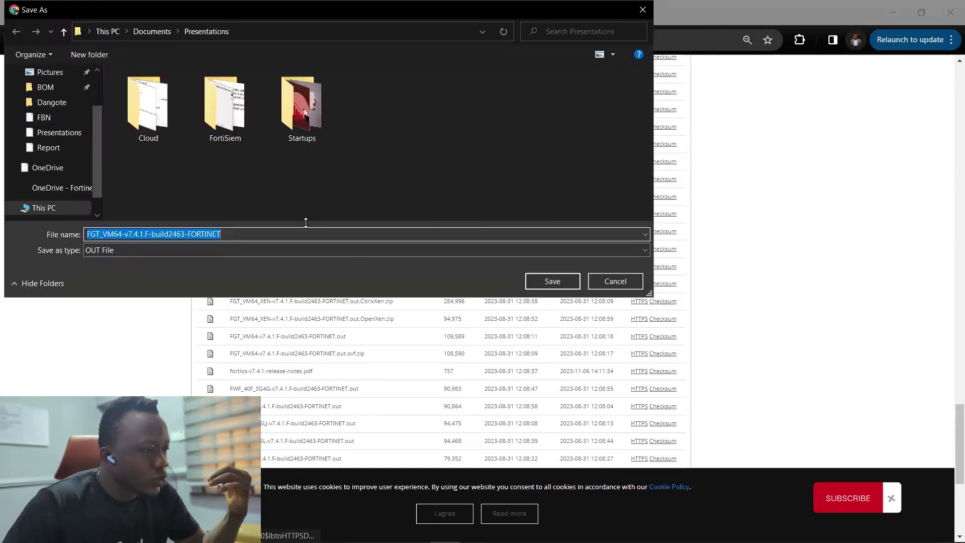
key(Return)
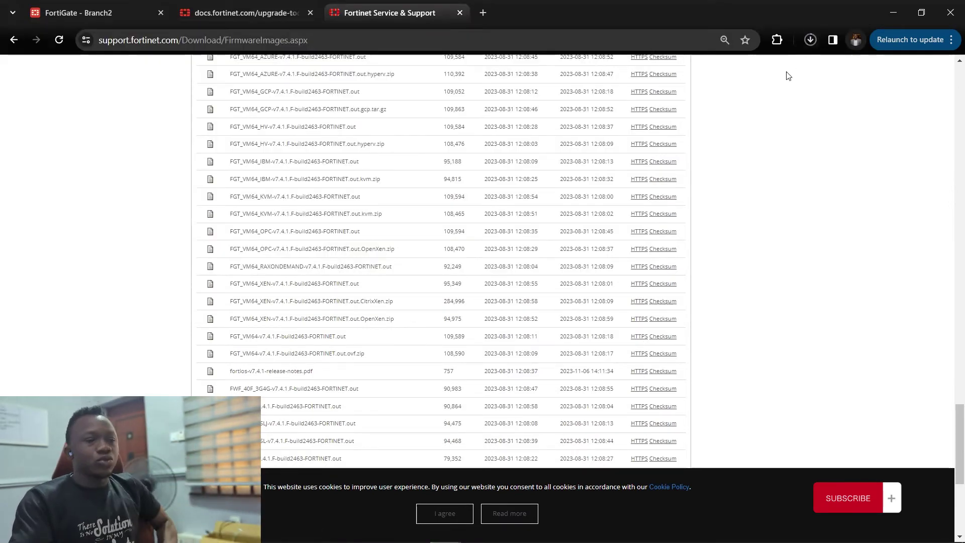
click(810, 39)
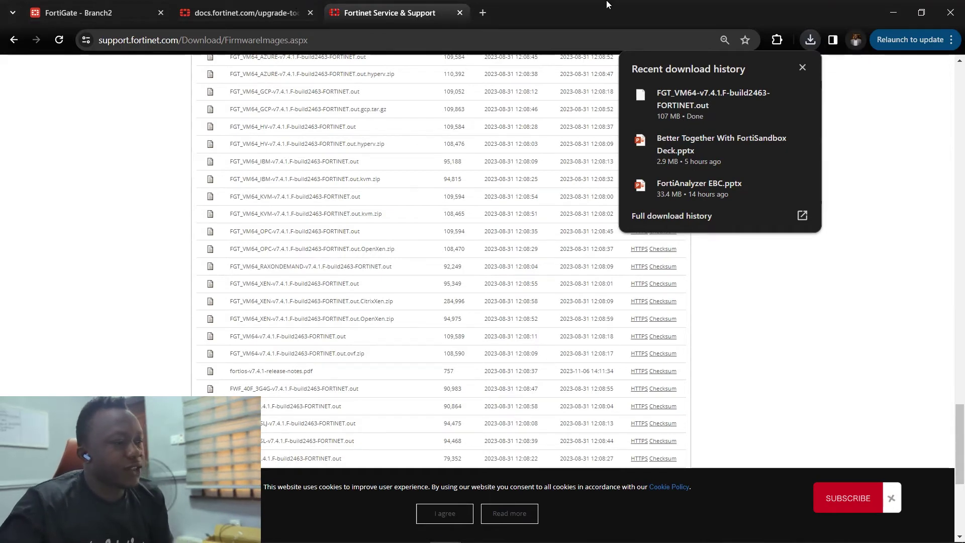
- Confirm the 107 MB download finished and return to the FortiGate Branch2 tab
click(65, 16)
key(ctrl+shift+Tab)
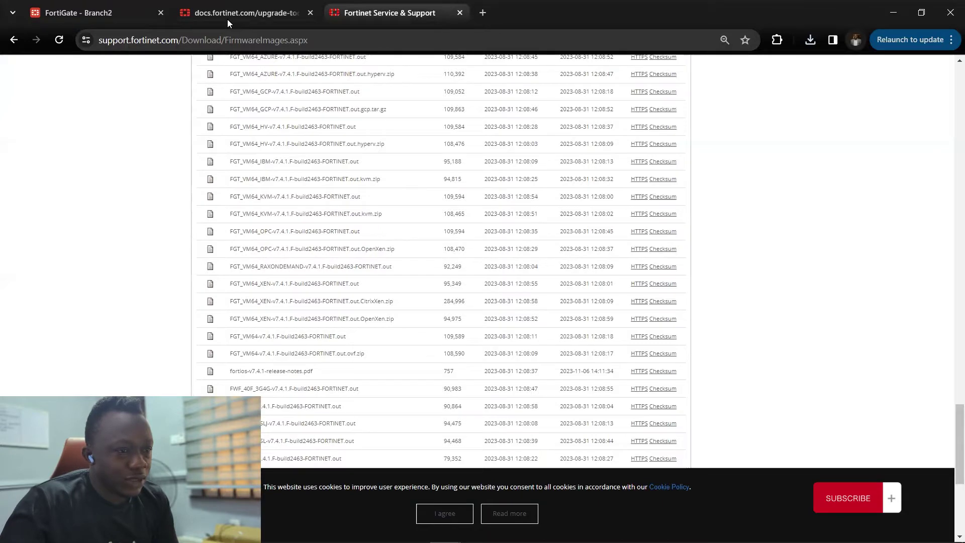
click(810, 40)
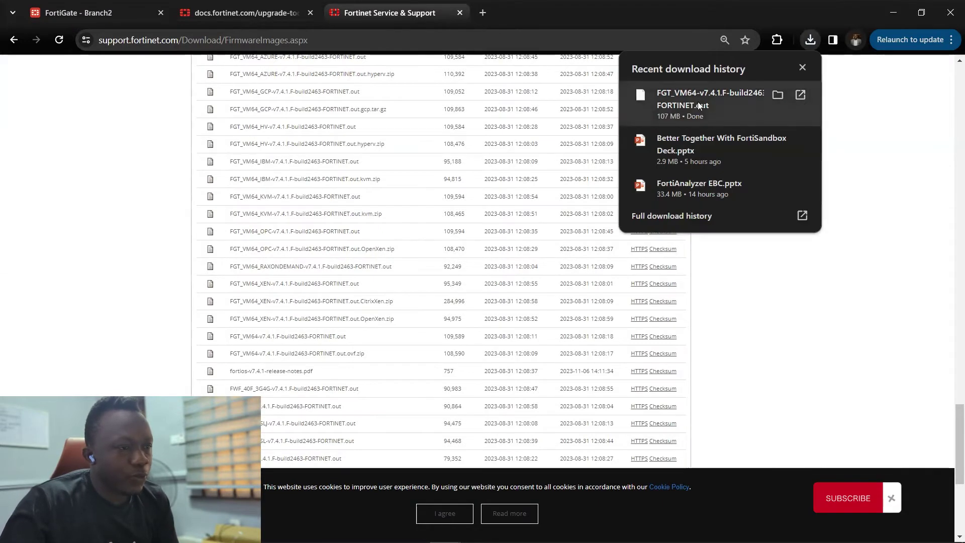
click(79, 13)
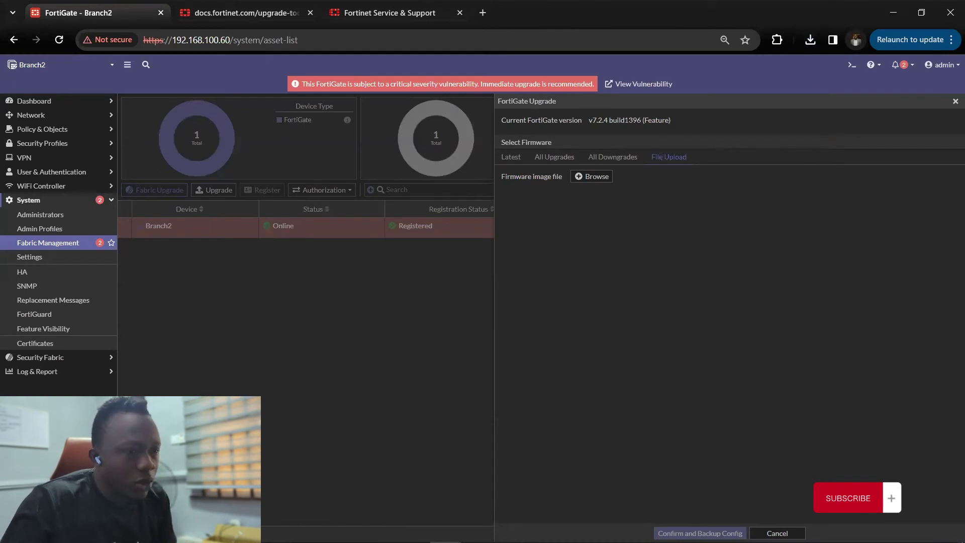
- Attach FGT_VM64-v7.4.1.F-build2463-FORTINET.out via File Upload in Branch2's Upgrade panel
click(955, 102)
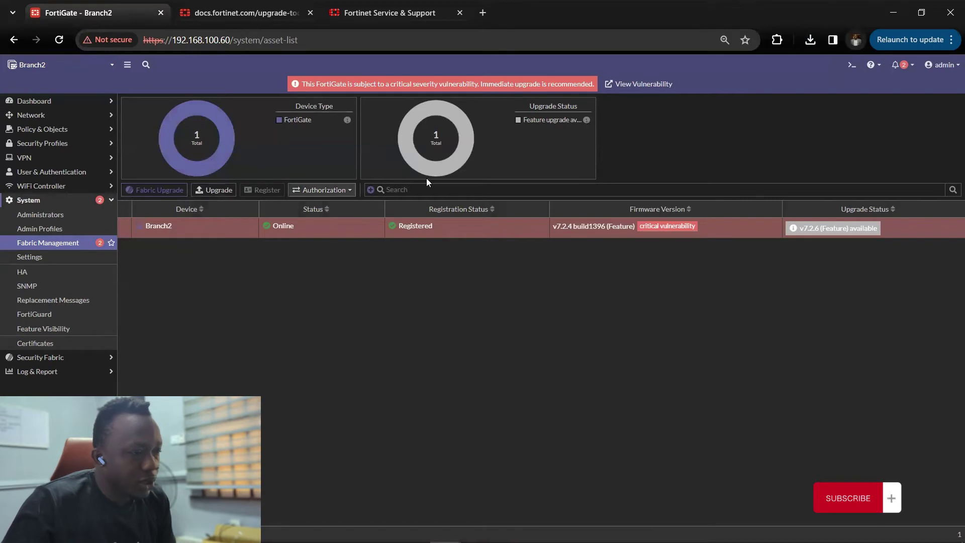
click(215, 193)
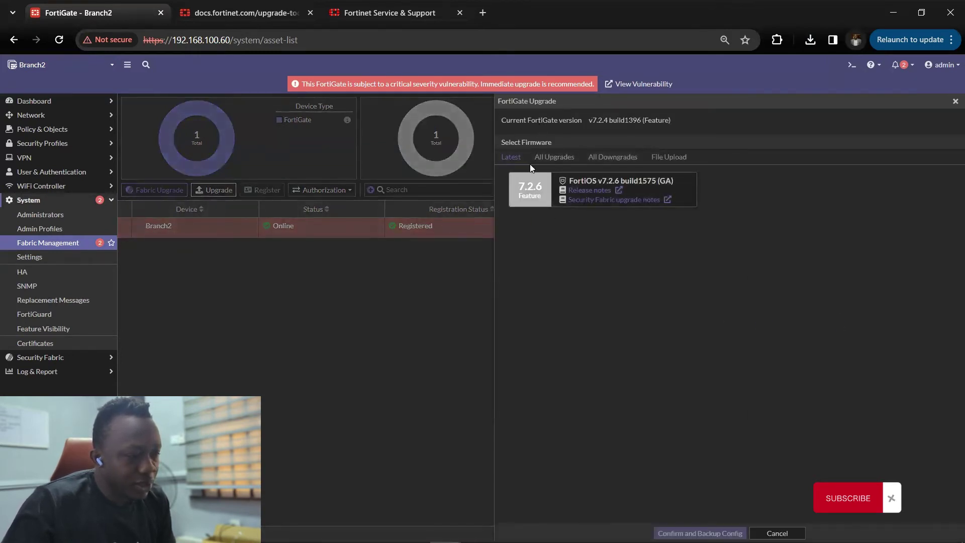
click(663, 158)
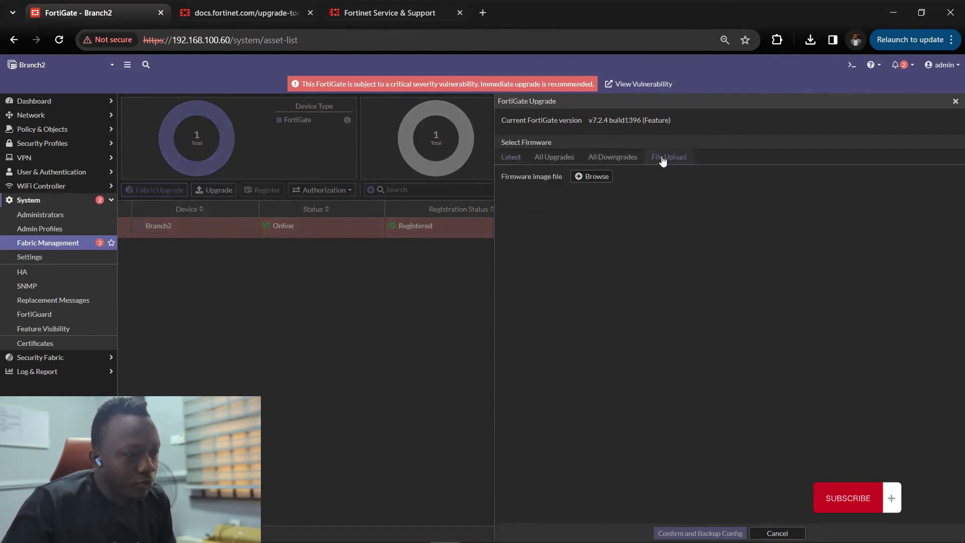
click(595, 177)
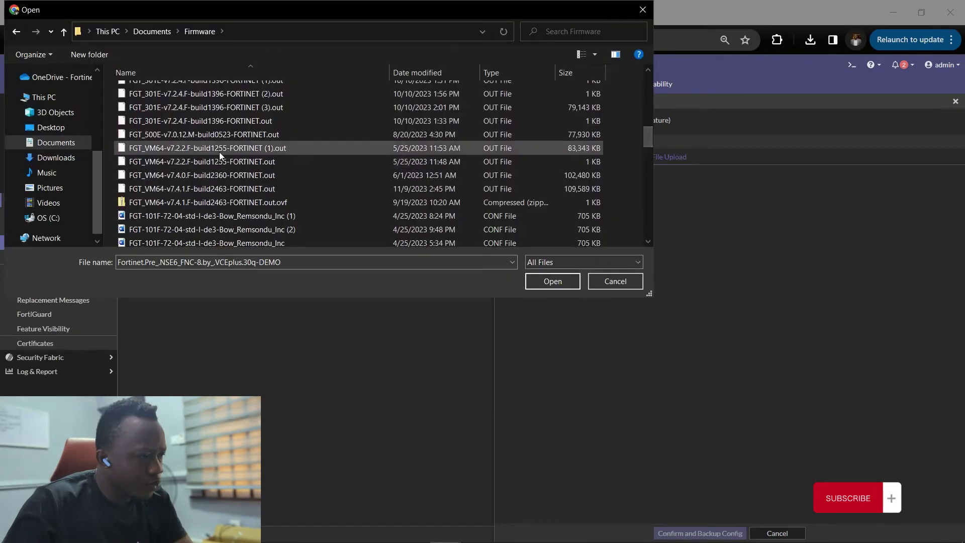
click(208, 188)
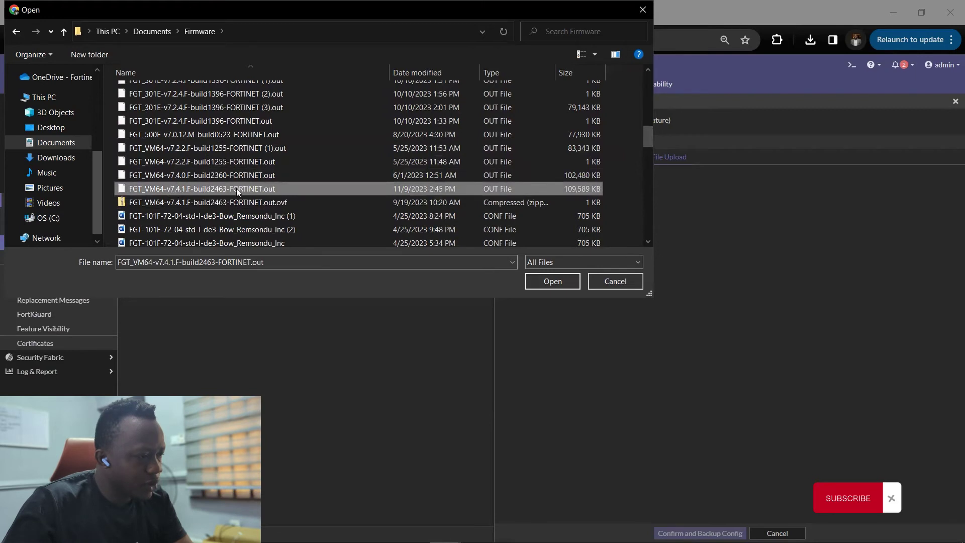
click(553, 281)
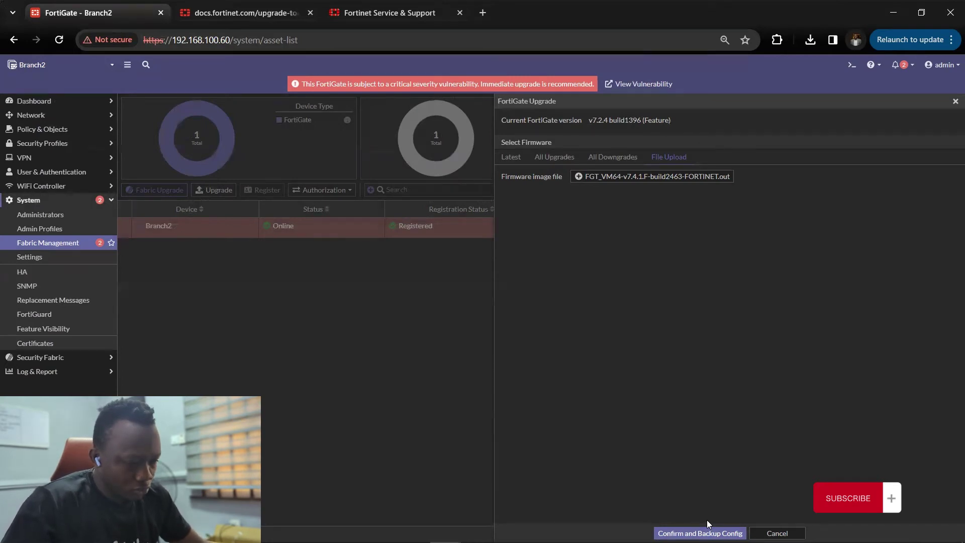
- Confirm the v7.4.1 upgrade with a configuration backup and save the backup file
click(700, 532)
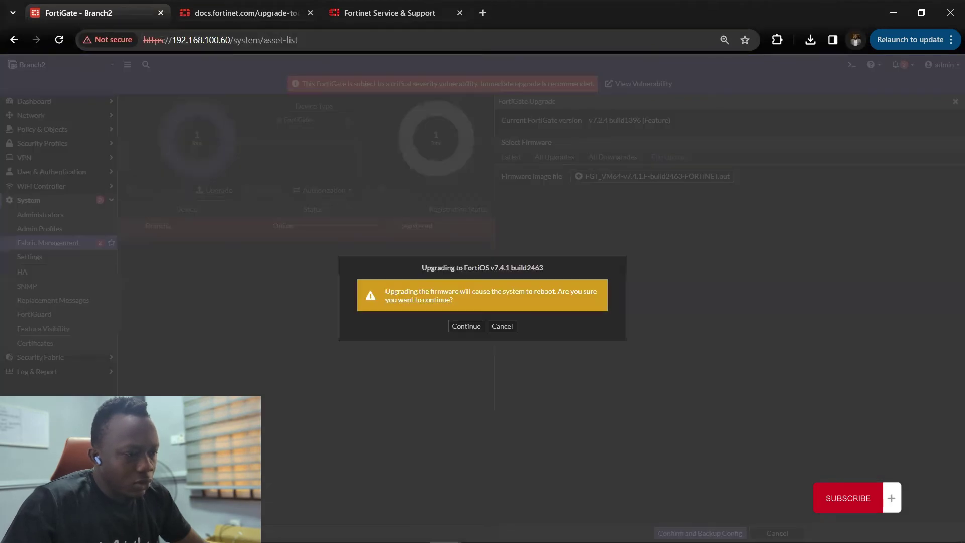
click(461, 324)
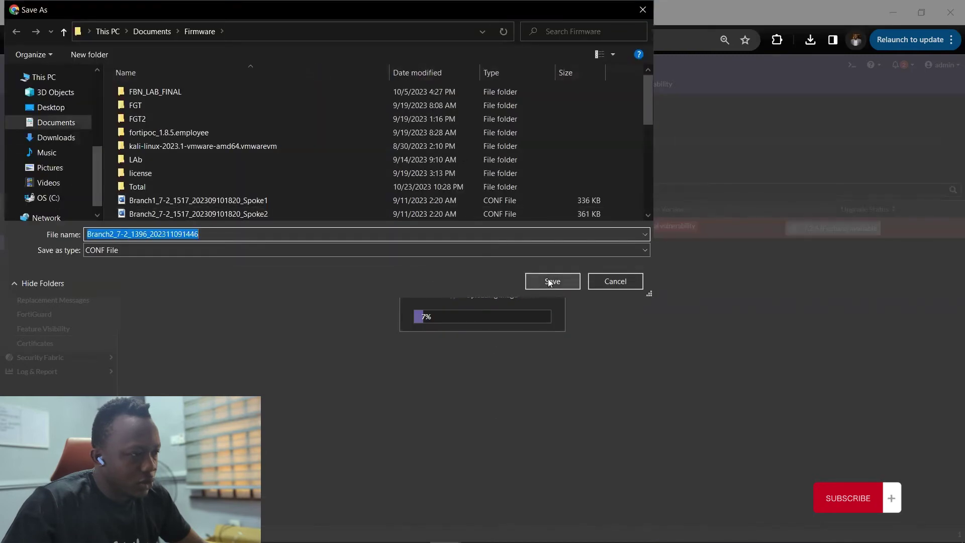
click(549, 280)
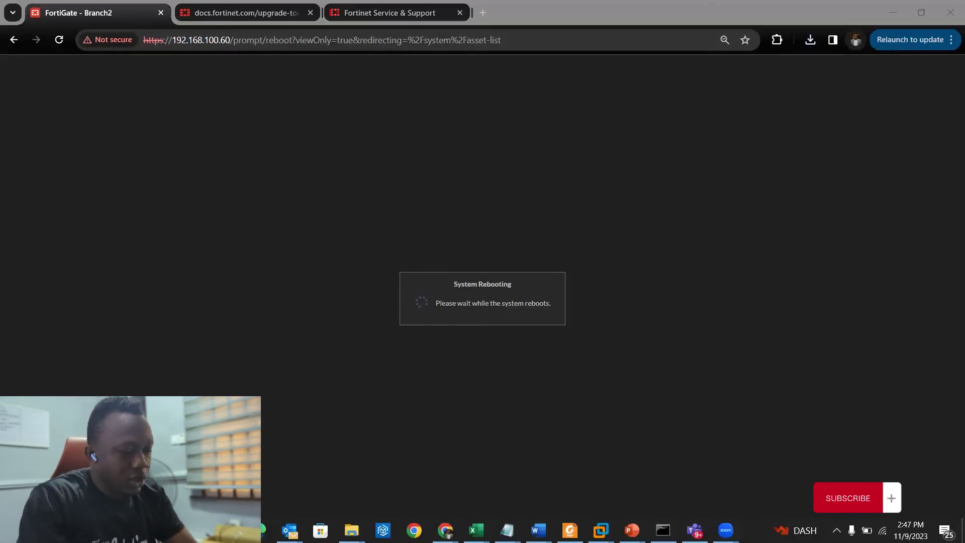
- Run 'ping 192.168.100.60 -t' in Command Prompt, placed at the screen's right edge
text(cmd)
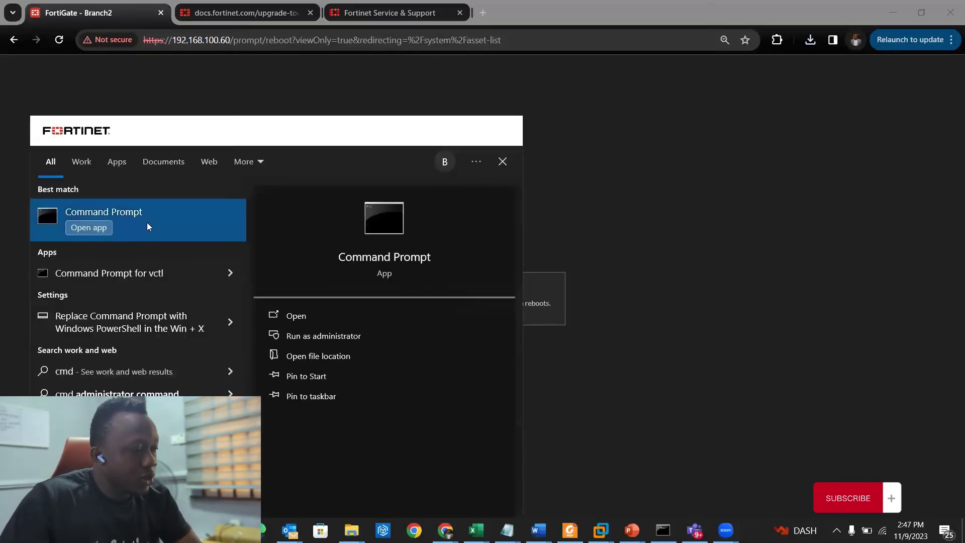
click(151, 219)
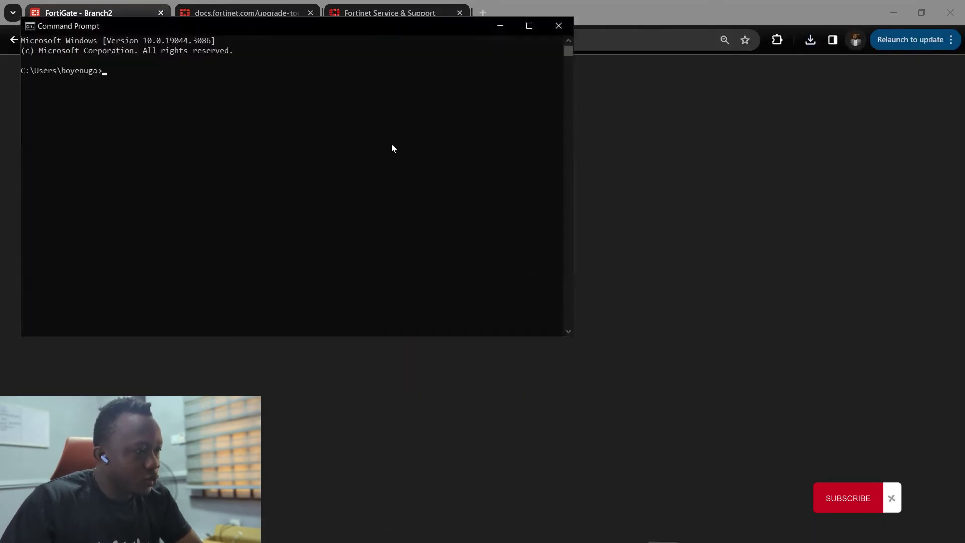
drag(334, 31, 695, 168)
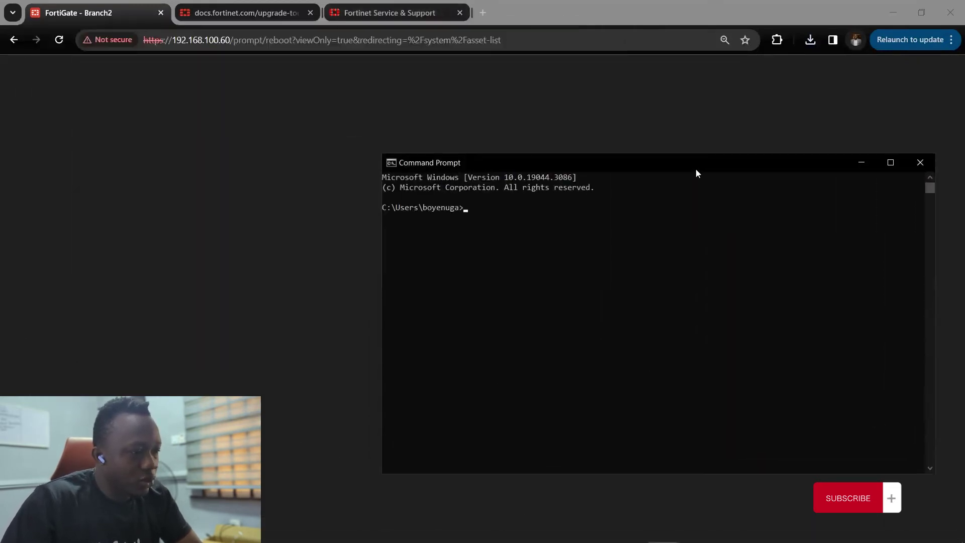
text(ping )
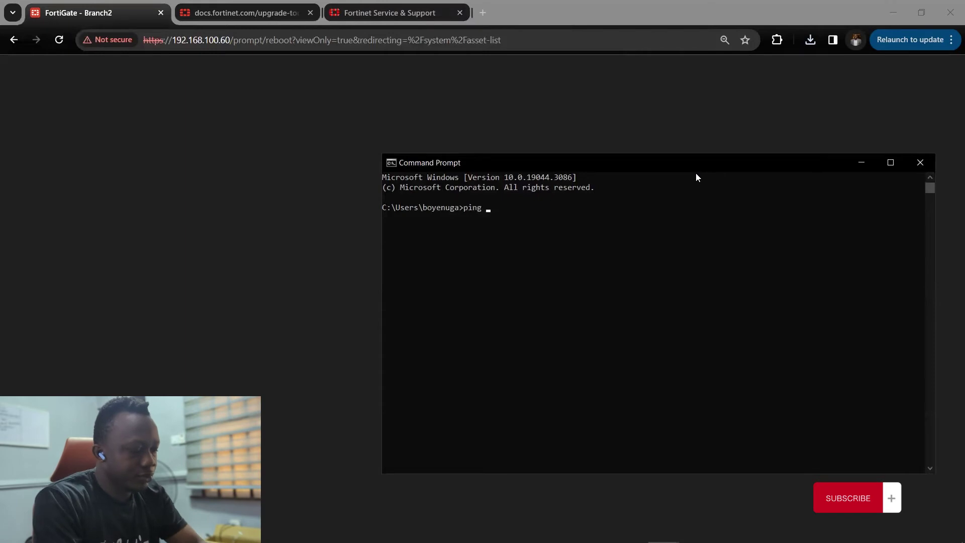
text(192)
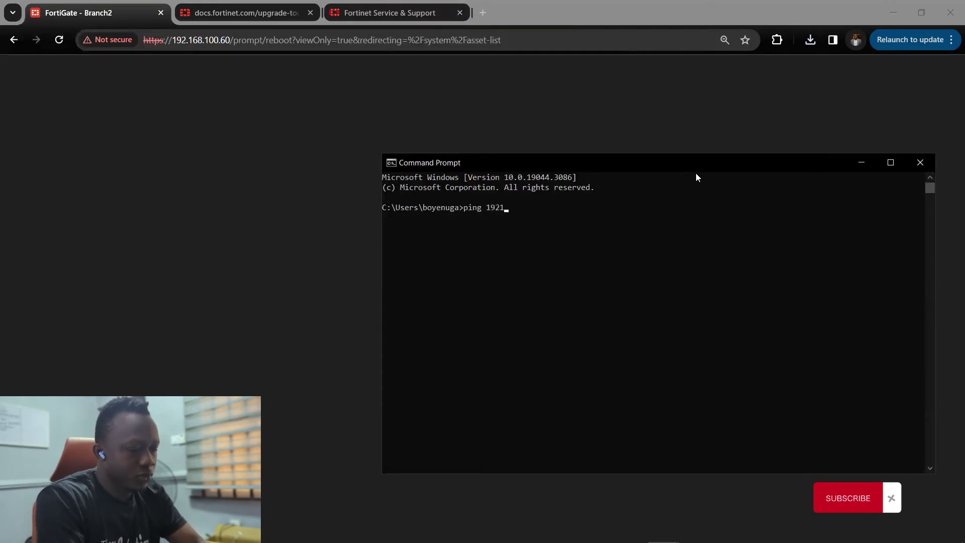
text(.168)
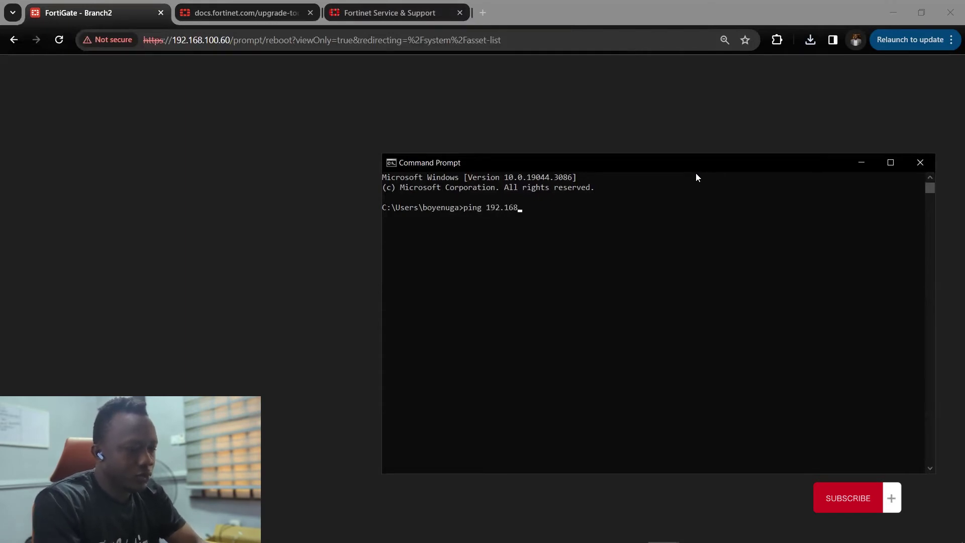
text(.100.)
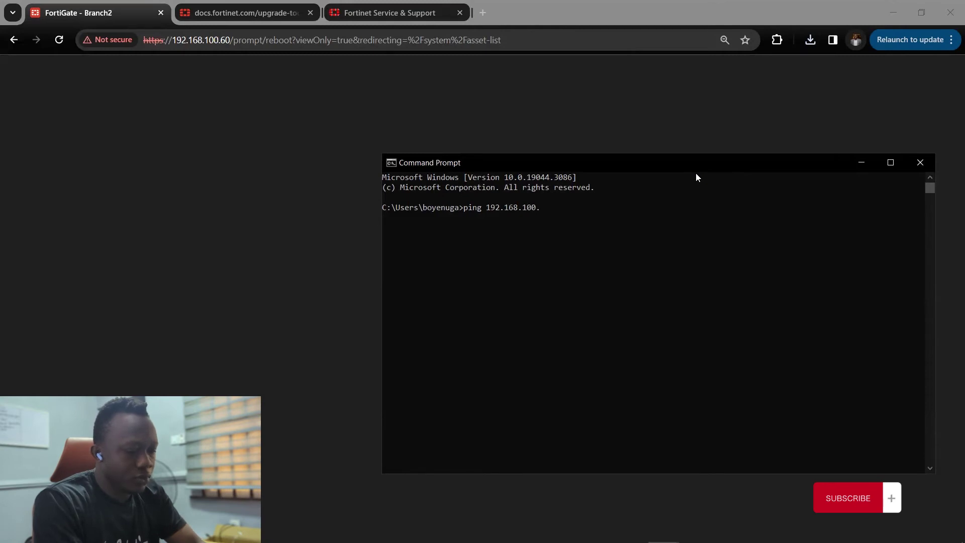
text(60)
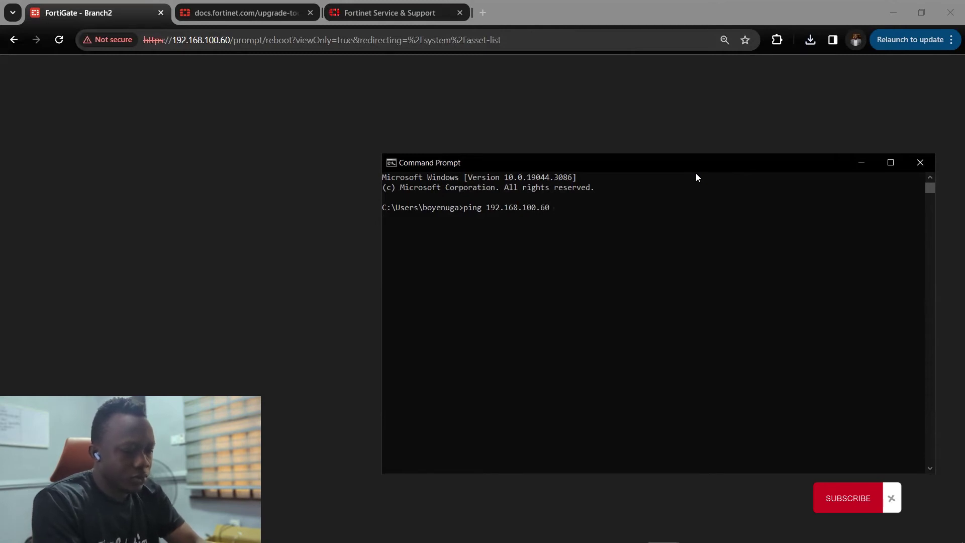
text( -t)
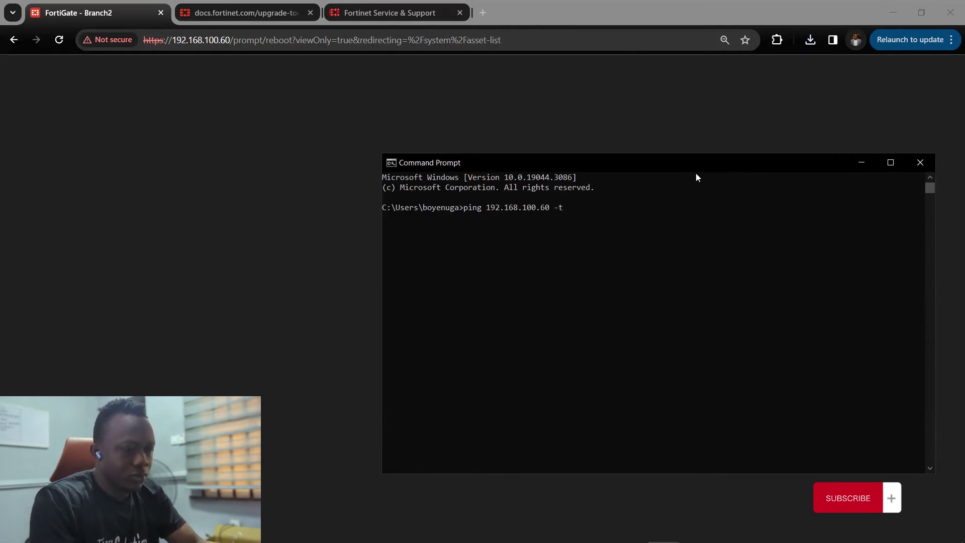
key(Return)
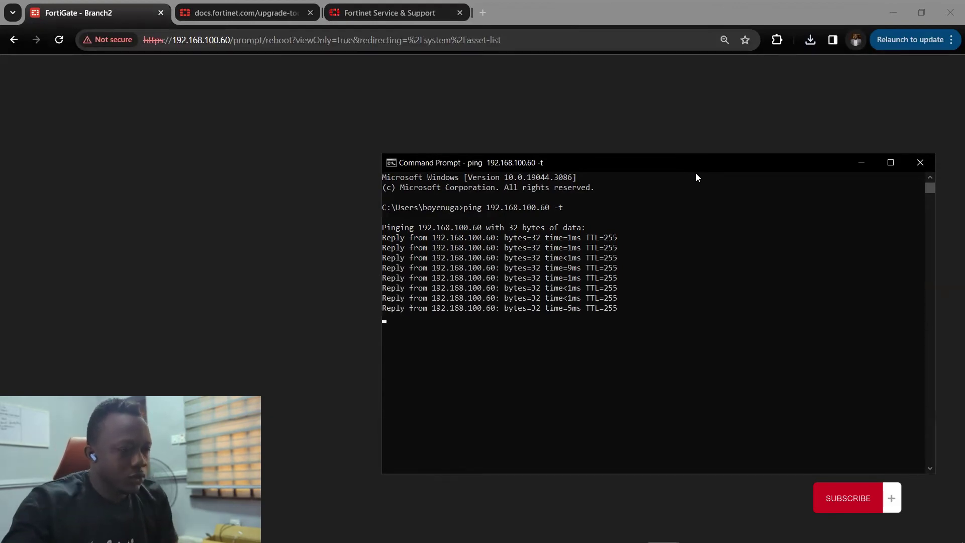
drag(683, 166, 585, 162)
drag(721, 148, 880, 129)
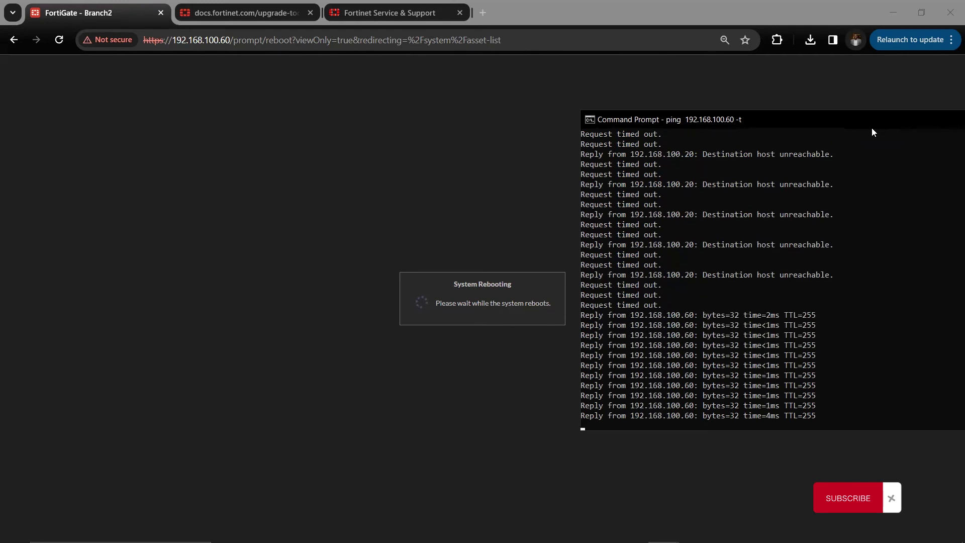
- Retry loading the FortiGate page in Chrome while Branch2 reboots
click(385, 151)
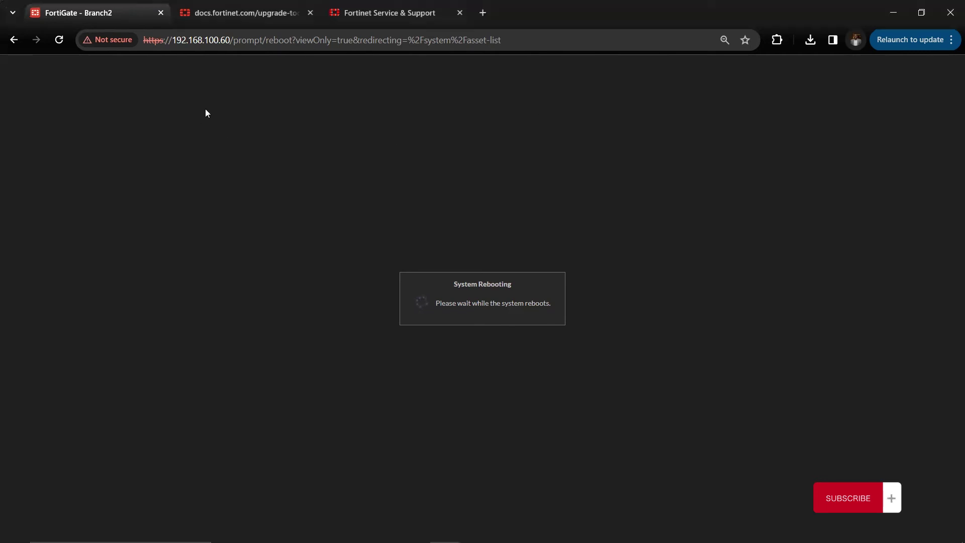
drag(221, 45, 534, 61)
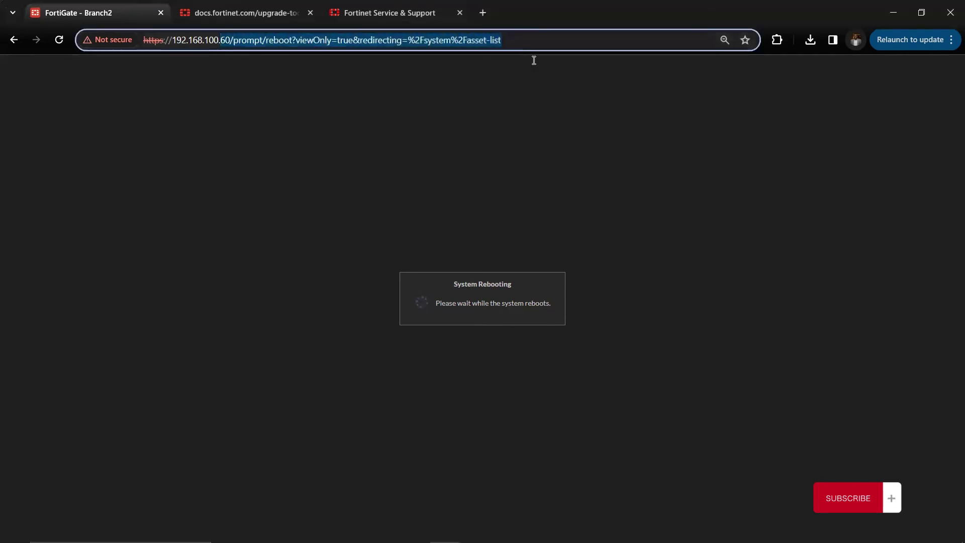
key(Return)
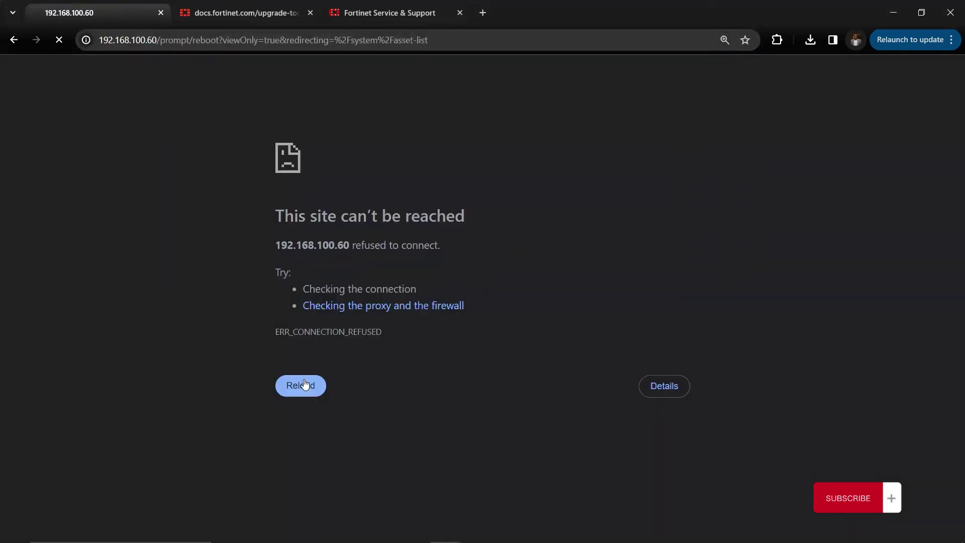
click(304, 384)
drag(162, 39, 260, 29)
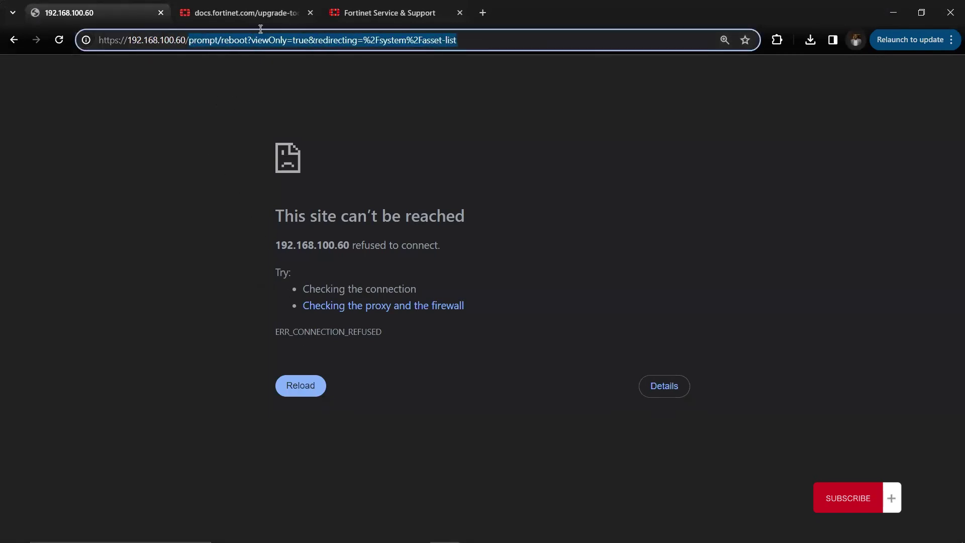
key(BackSpace)
key(Return)
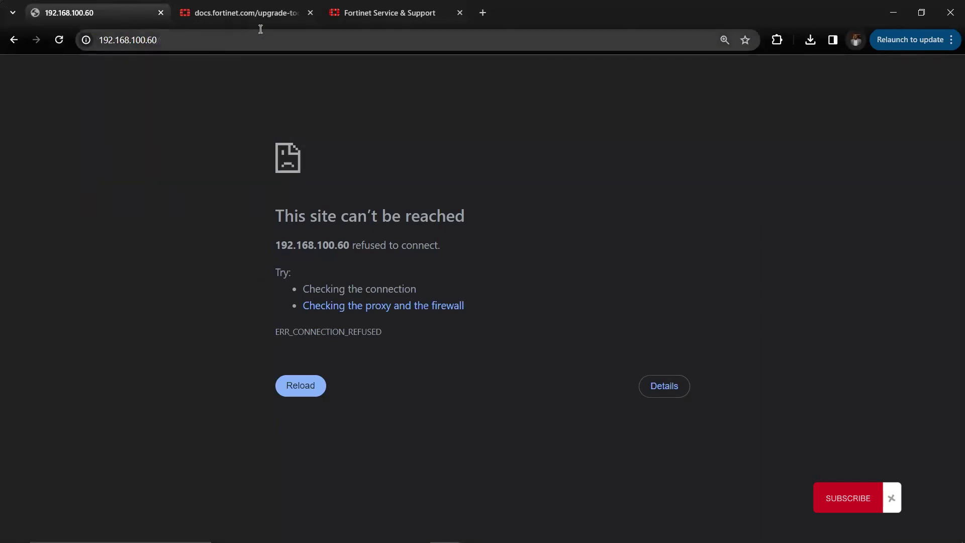
click(257, 41)
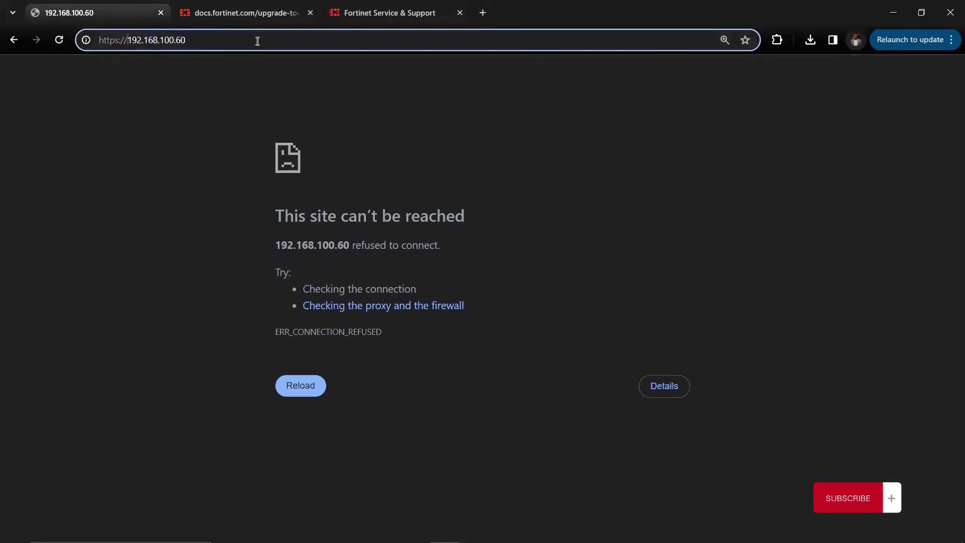
key(Return)
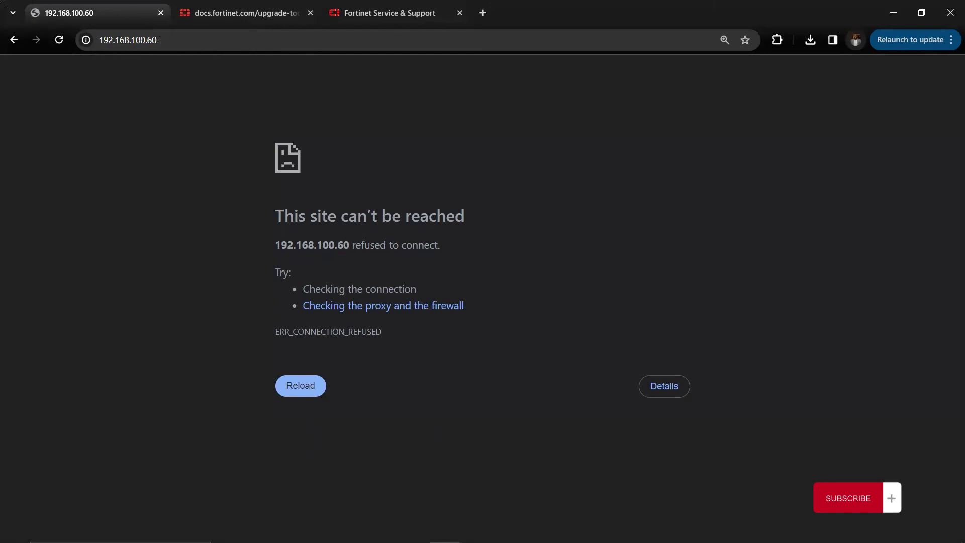
click(663, 530)
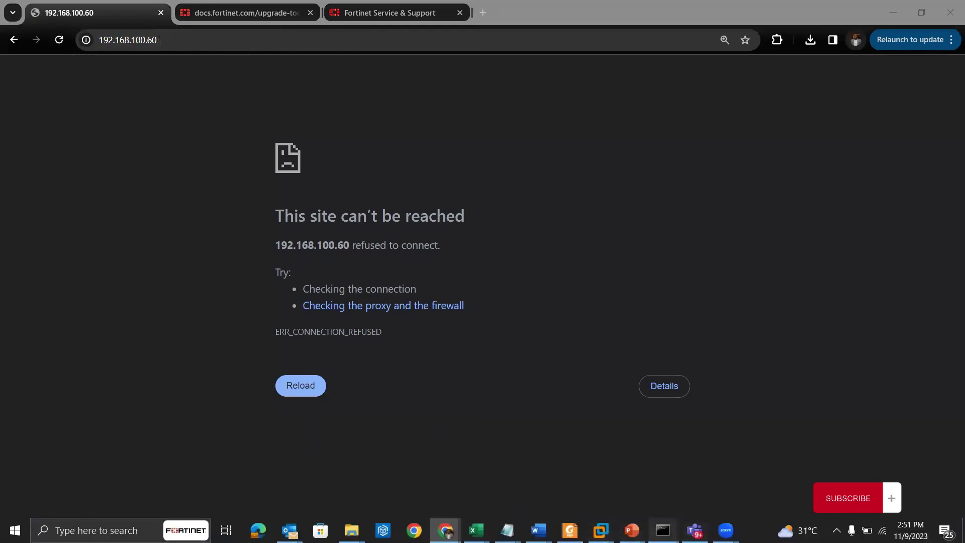
click(734, 484)
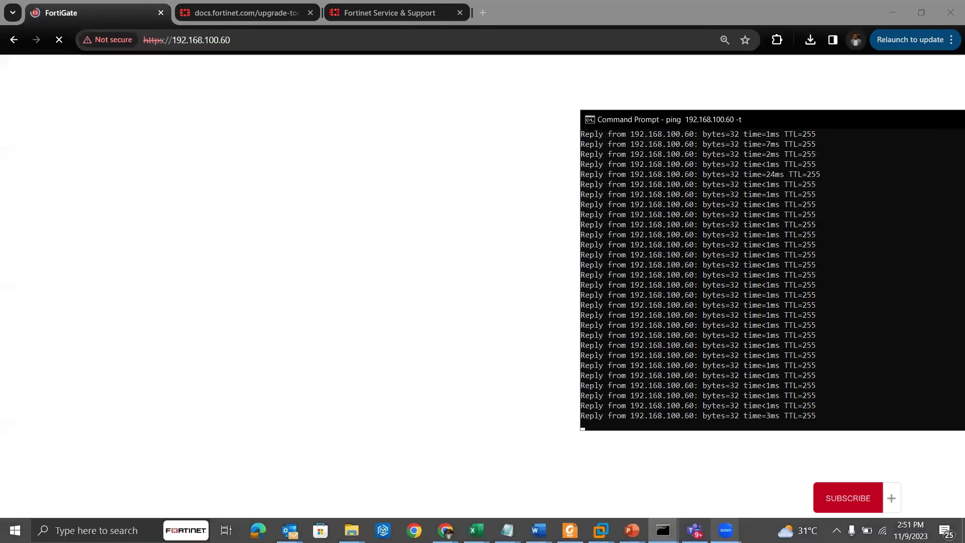
click(390, 273)
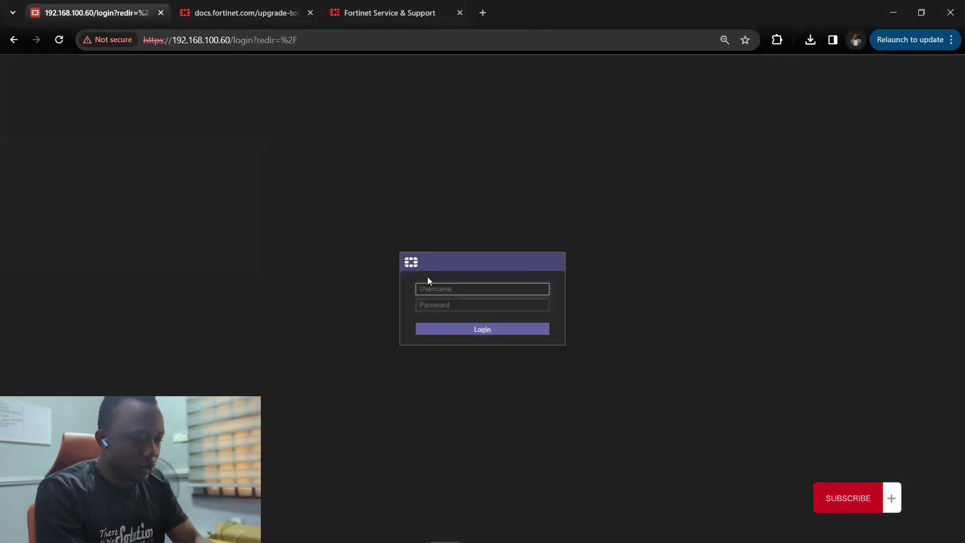
- Log in as admin with the administrator password
text(admin)
key(Tab)
text(••••••)
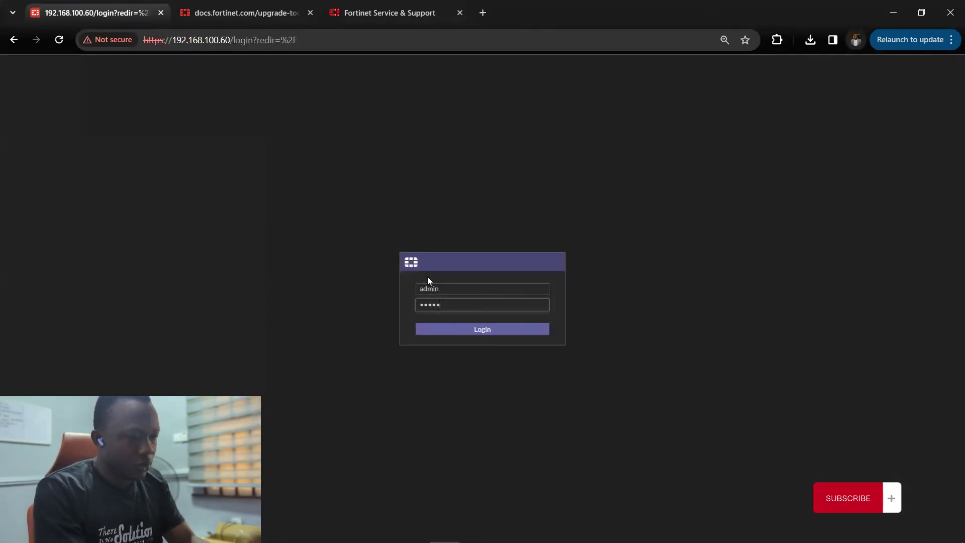
key(Return)
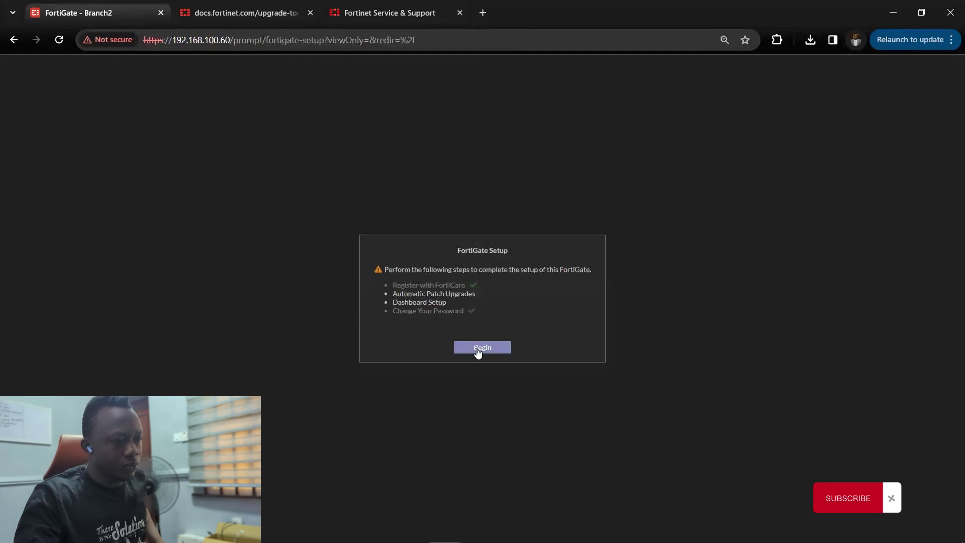
- Disable automatic patch upgrades with the warning acknowledged, and choose Later for Dashboard Setup
click(481, 347)
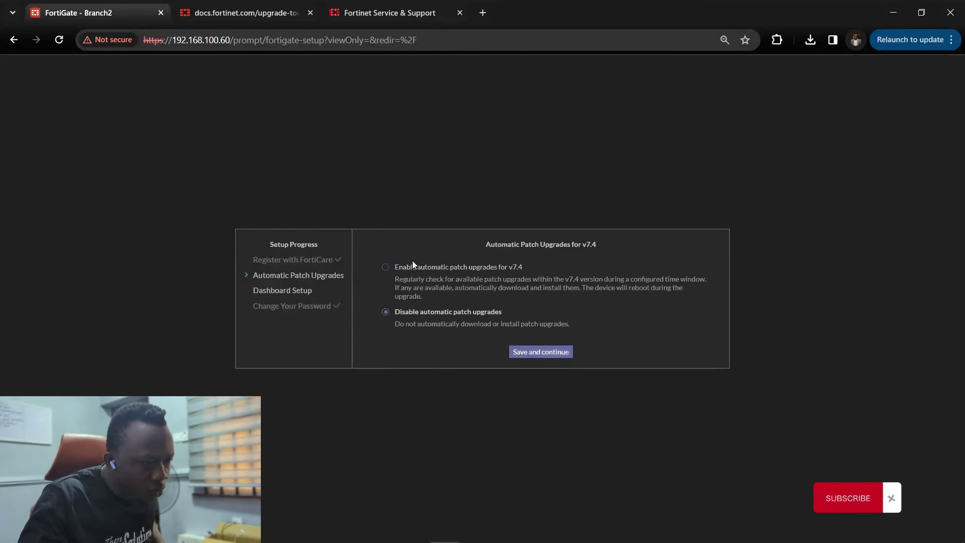
click(418, 271)
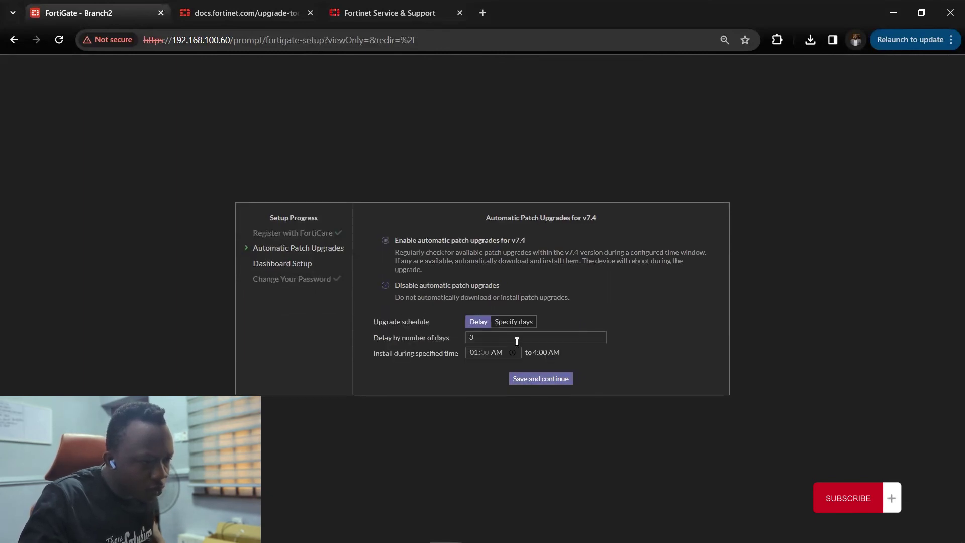
click(428, 288)
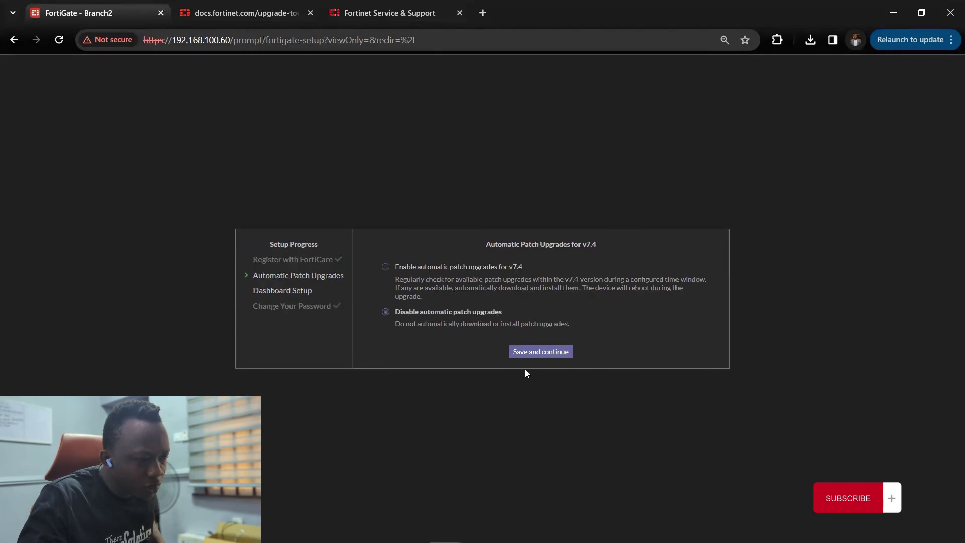
click(538, 354)
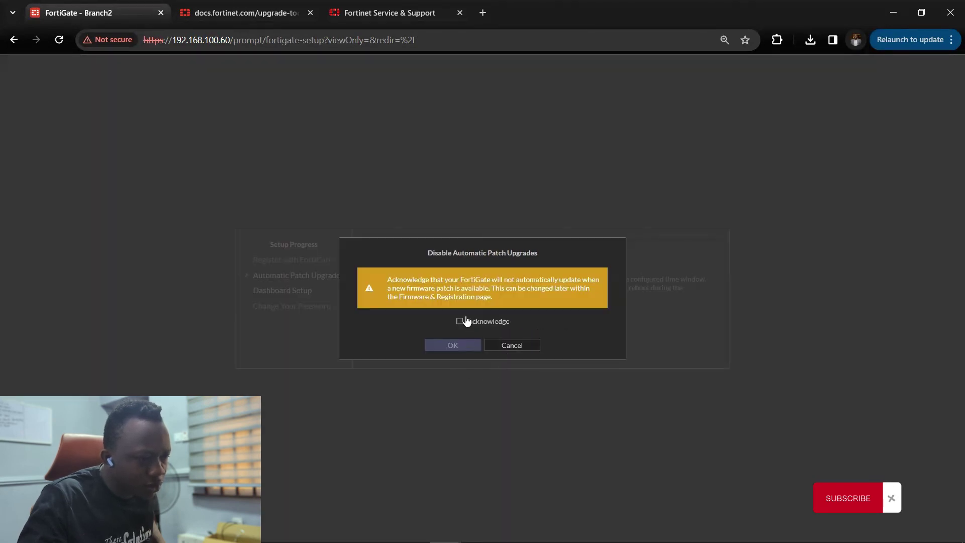
click(487, 346)
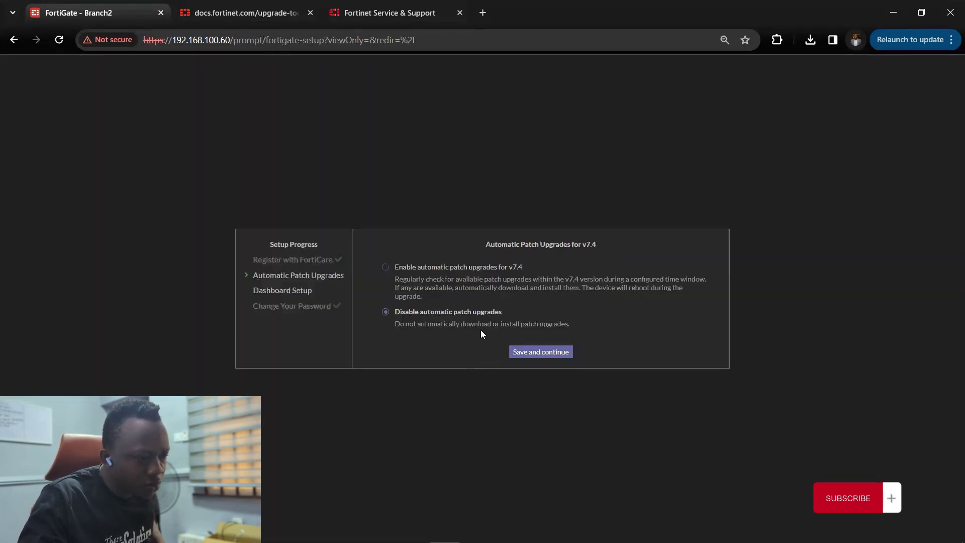
click(523, 355)
click(460, 322)
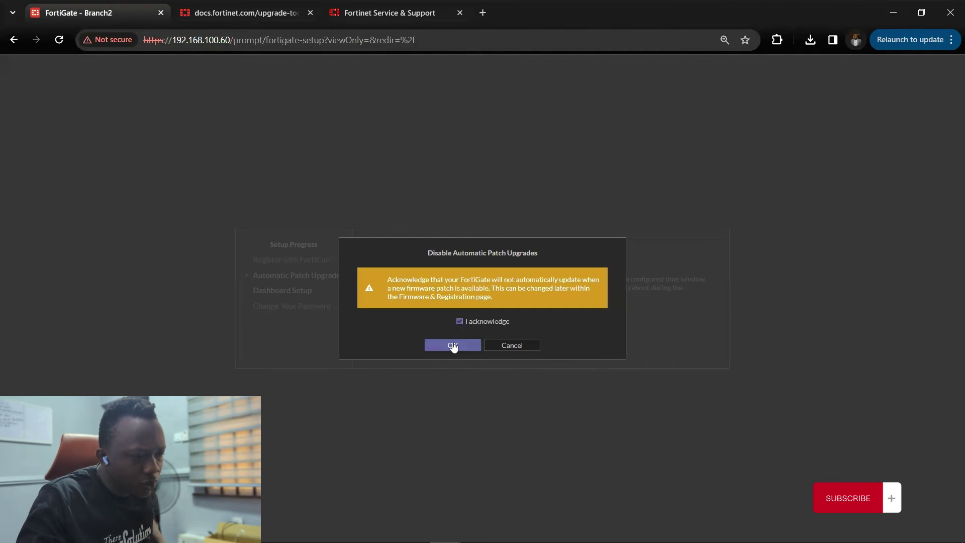
click(452, 344)
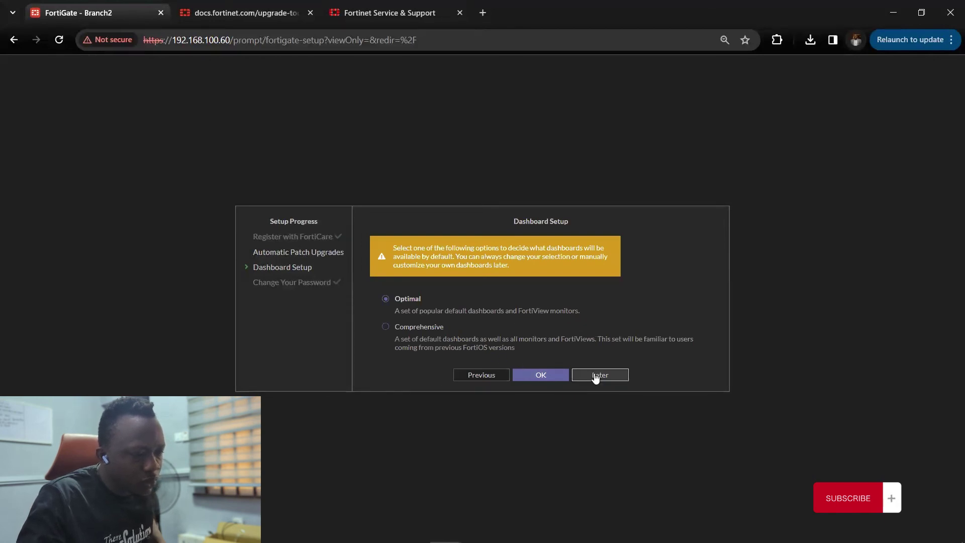
click(523, 373)
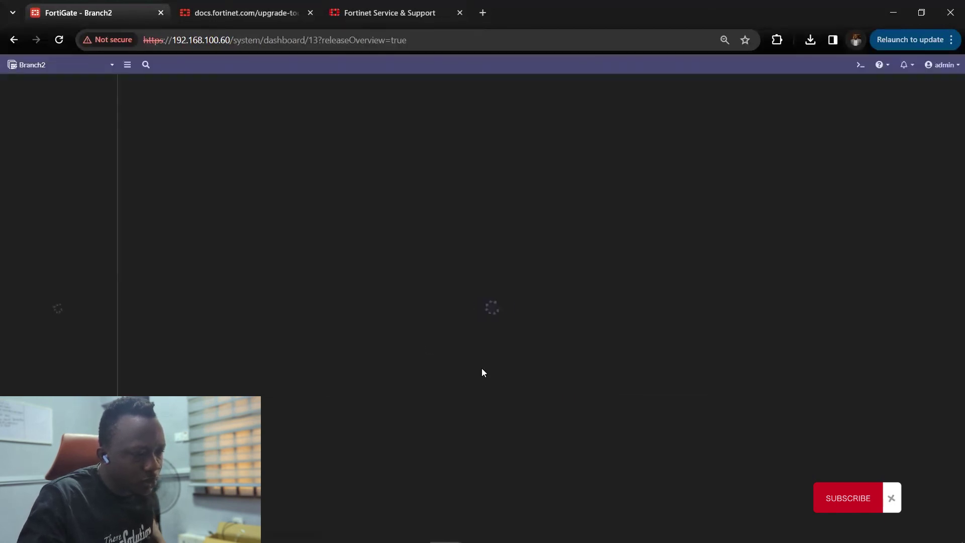
- Permanently dismiss the 7.4.0 release overview and verify the dashboard shows v7.4.1 build2463
click(479, 416)
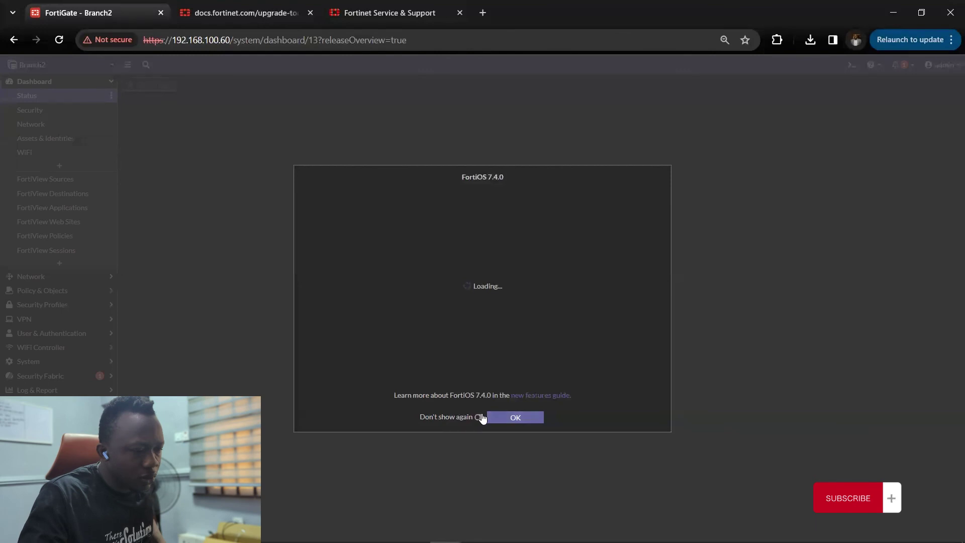
click(515, 416)
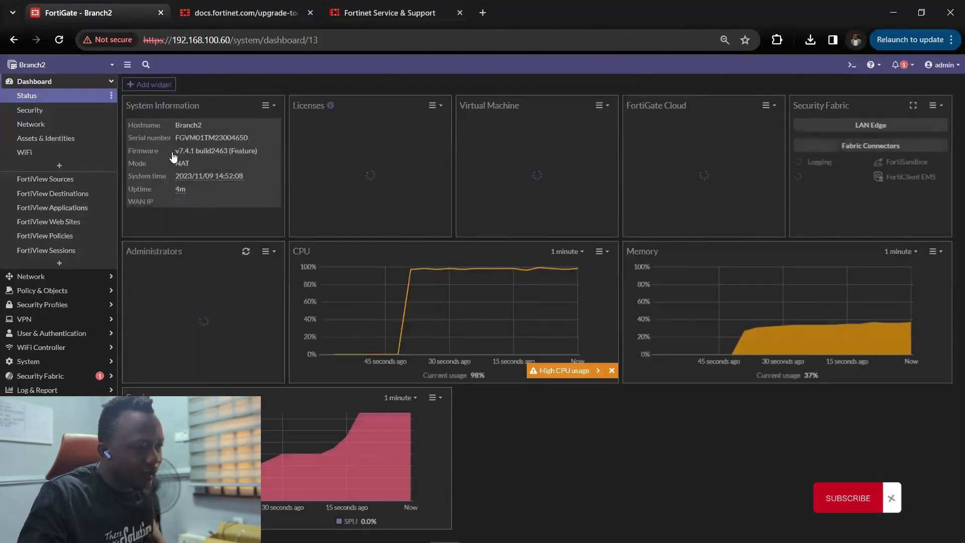
drag(255, 157, 267, 157)
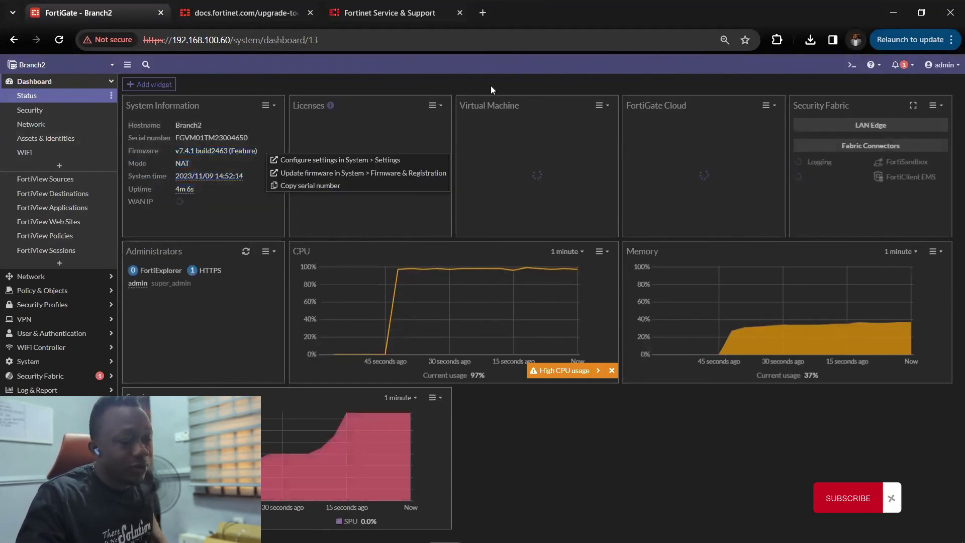
key(ctrl+a)
click(895, 66)
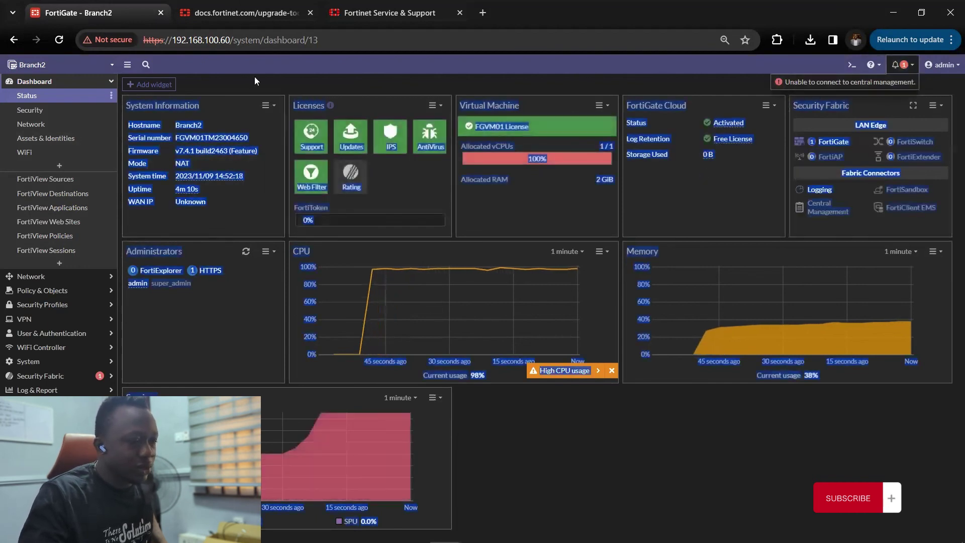
click(459, 104)
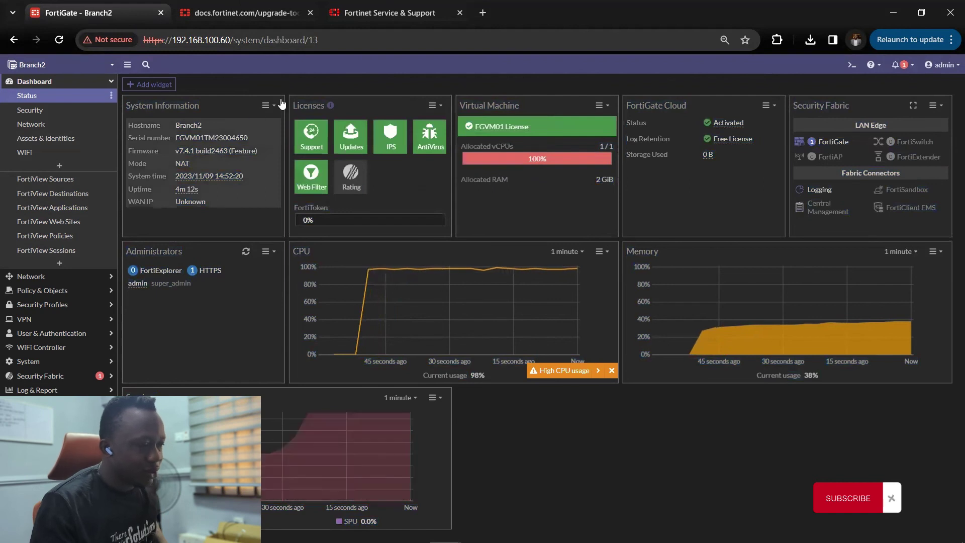
click(61, 86)
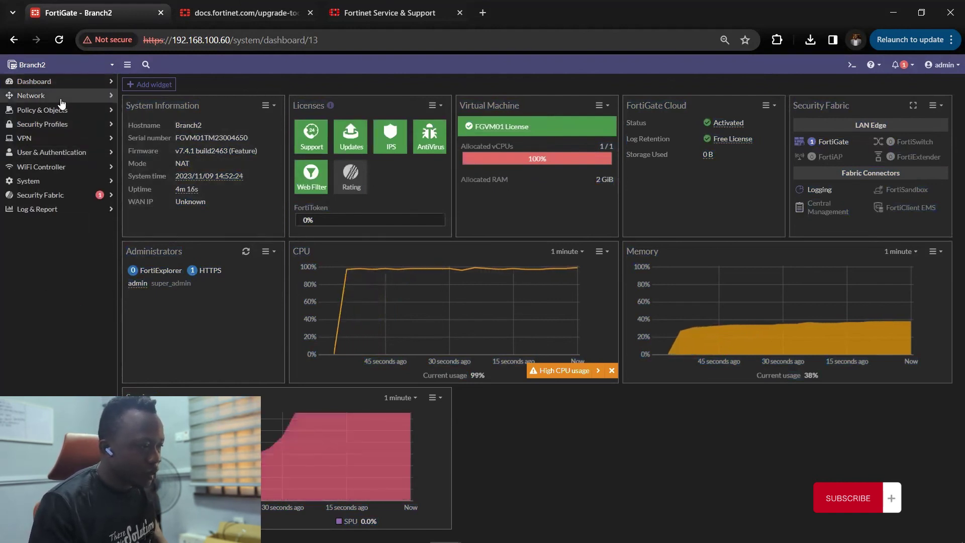
click(52, 182)
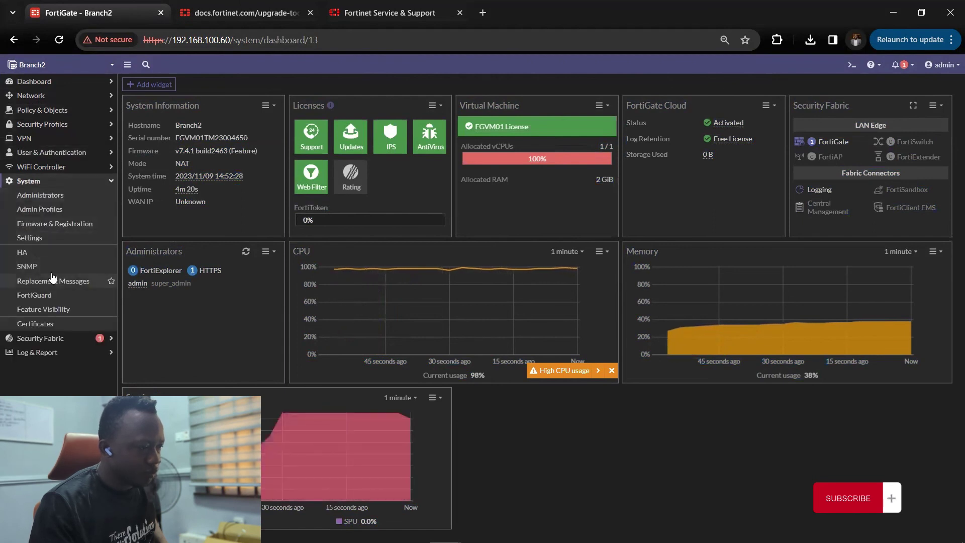
- Verify in Firmware & Registration that Branch2 on v7.4.1 offers no upgrades or downgrades
click(59, 225)
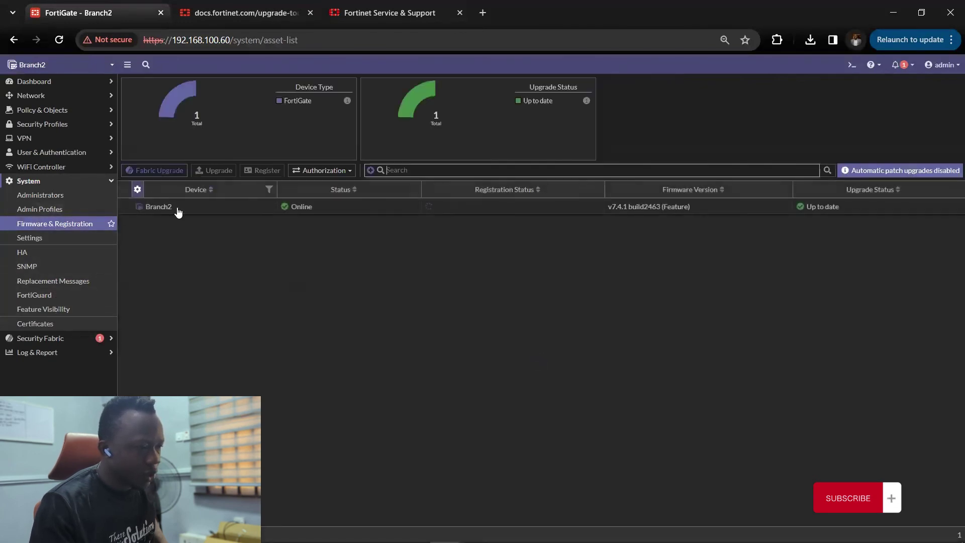
click(209, 207)
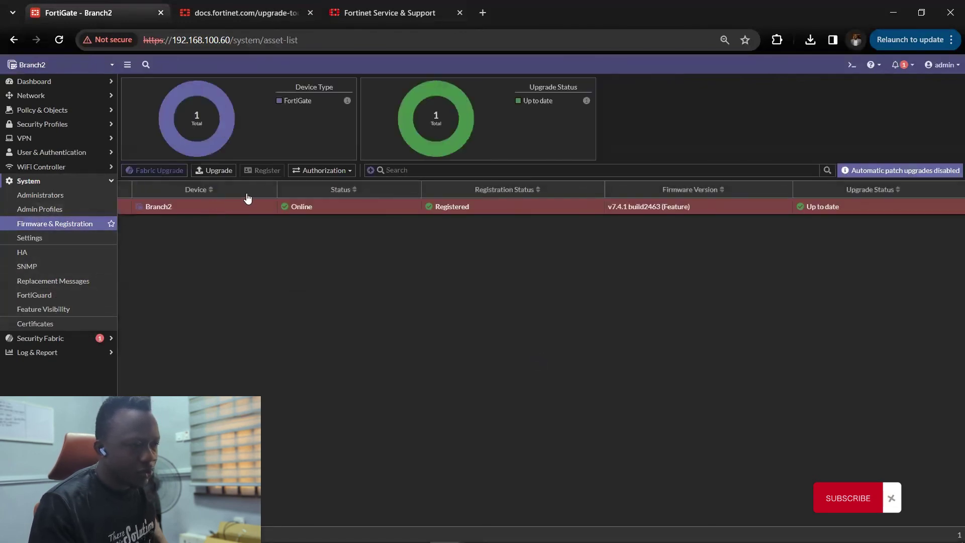
click(224, 173)
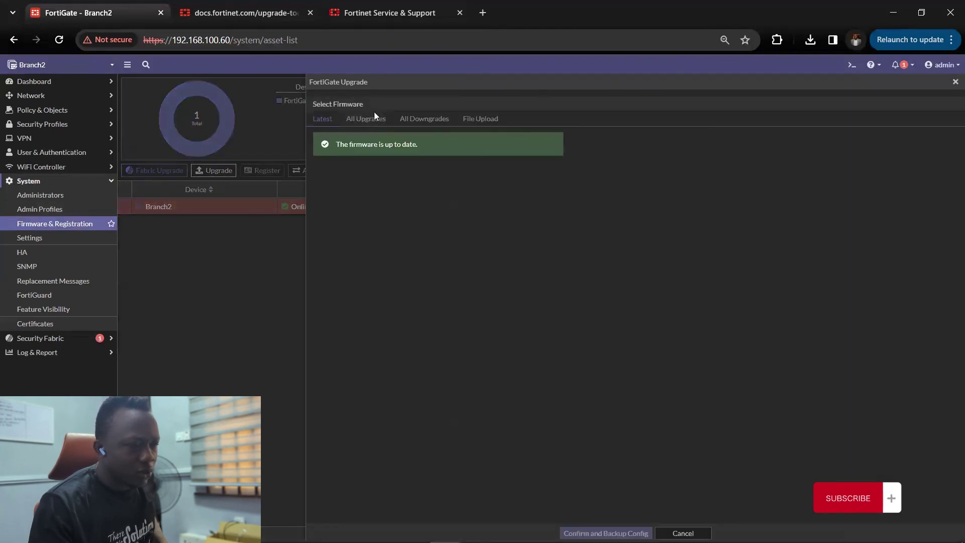
click(372, 119)
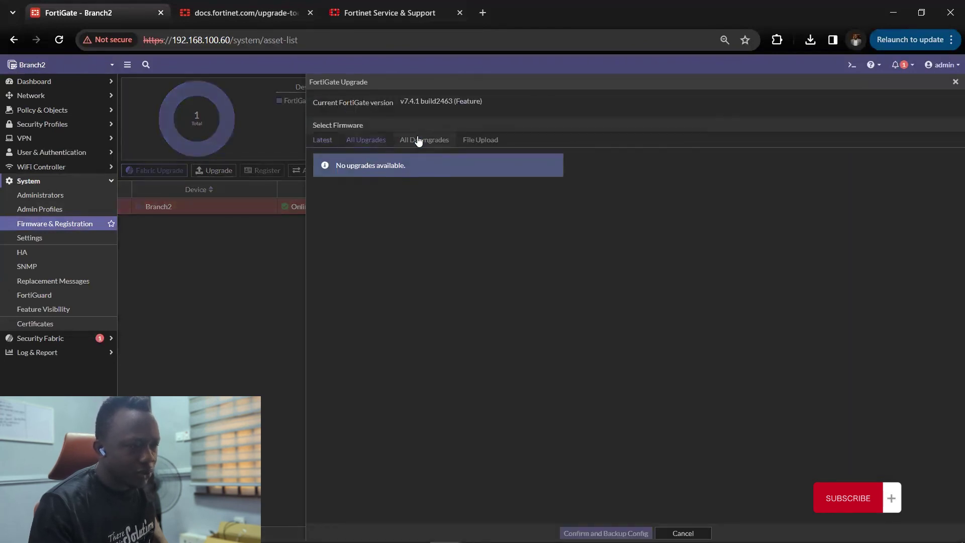
click(423, 141)
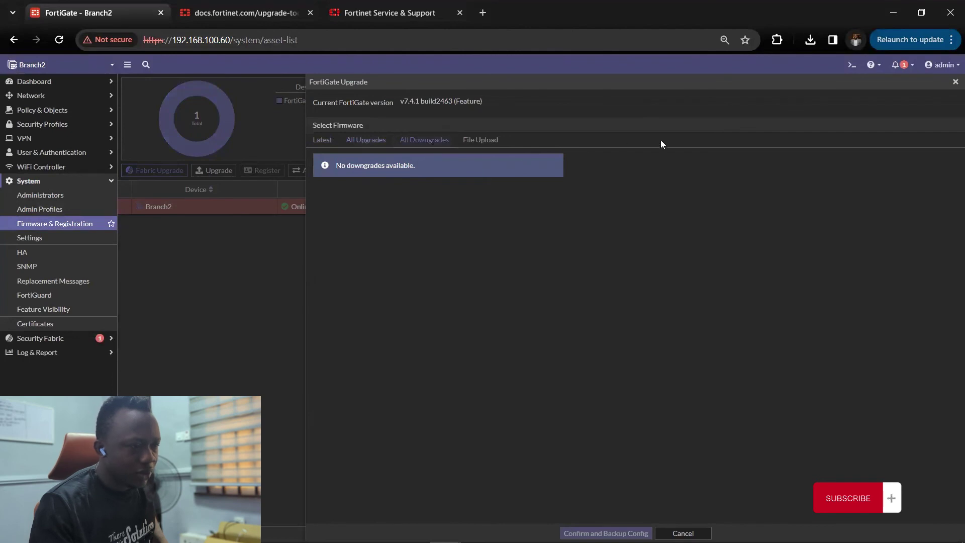
click(954, 83)
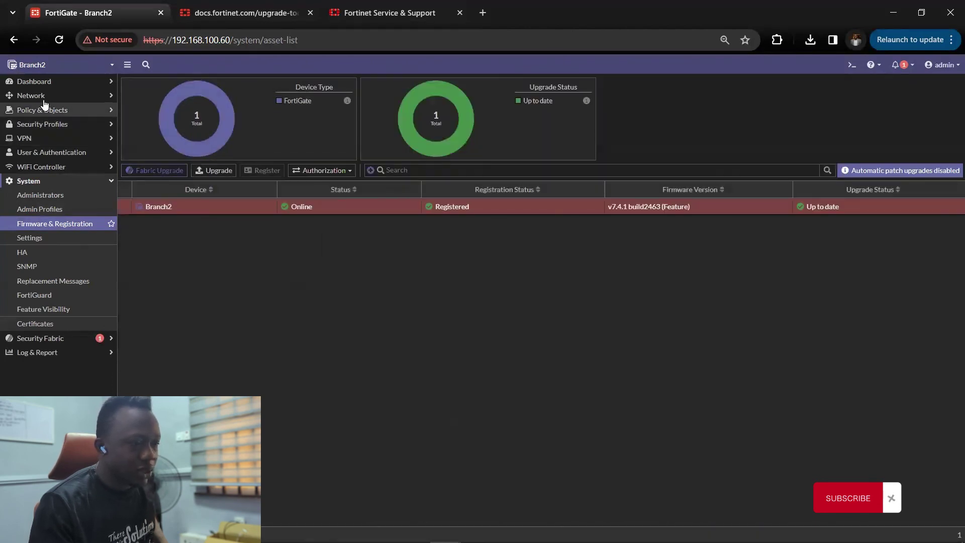
click(70, 83)
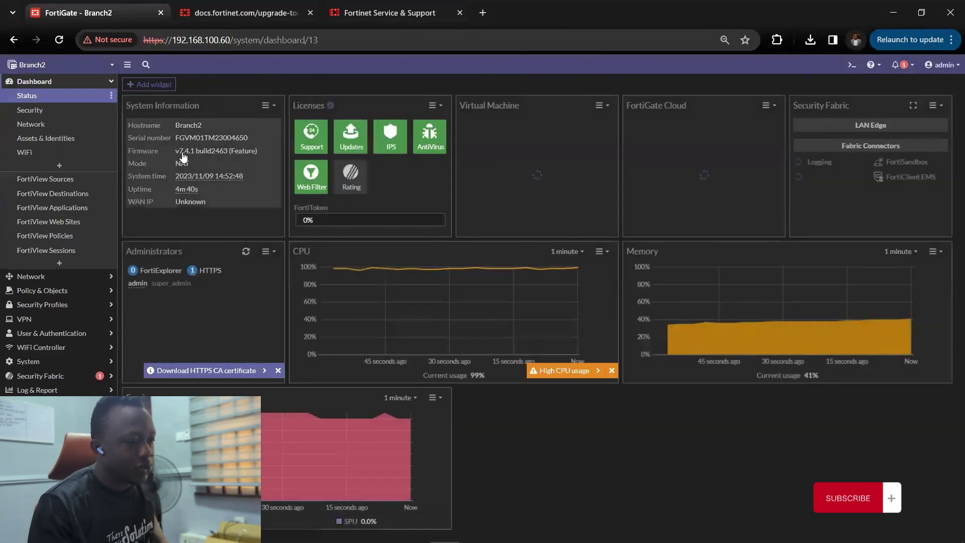
drag(175, 150, 262, 158)
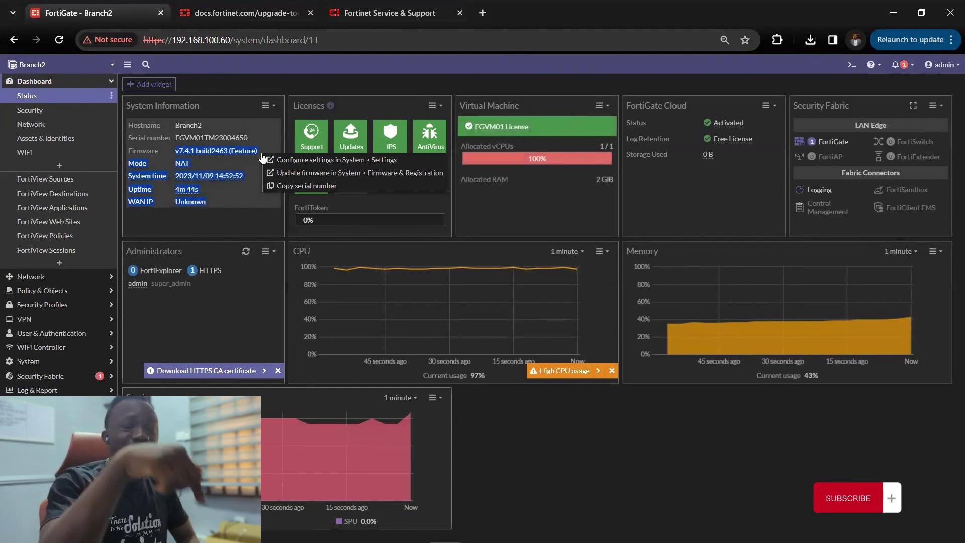